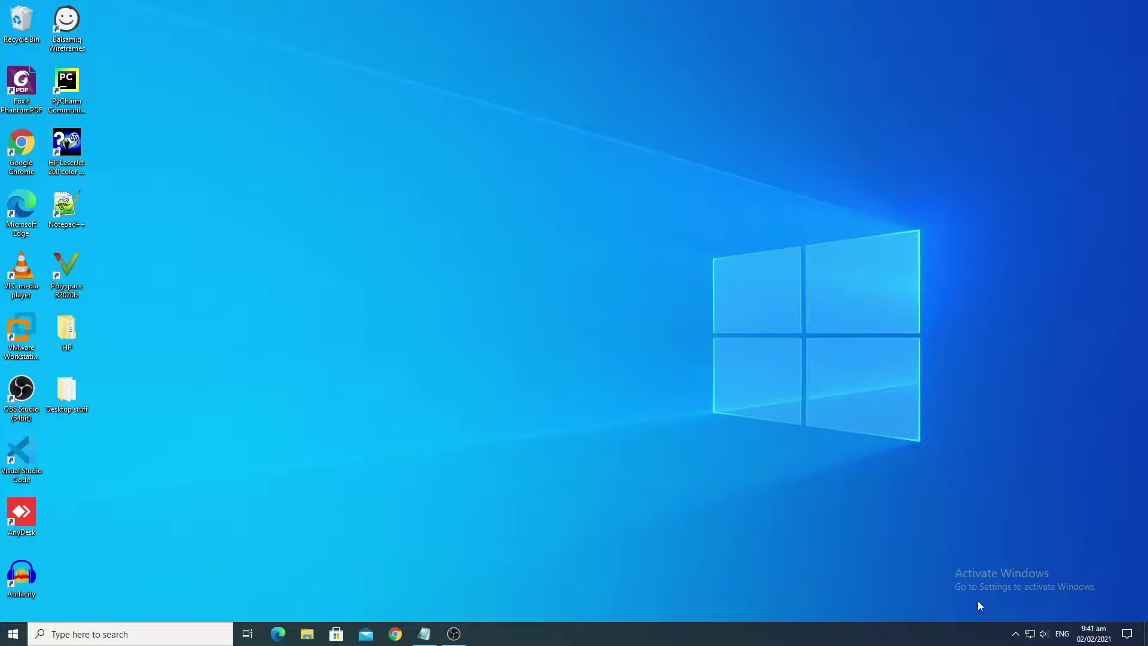
Step: Restore the RemoveWatermark guide in Notepad, move it up-right and highlight its Win+R step
{"action": "left_click", "coordinate": [426, 633]}
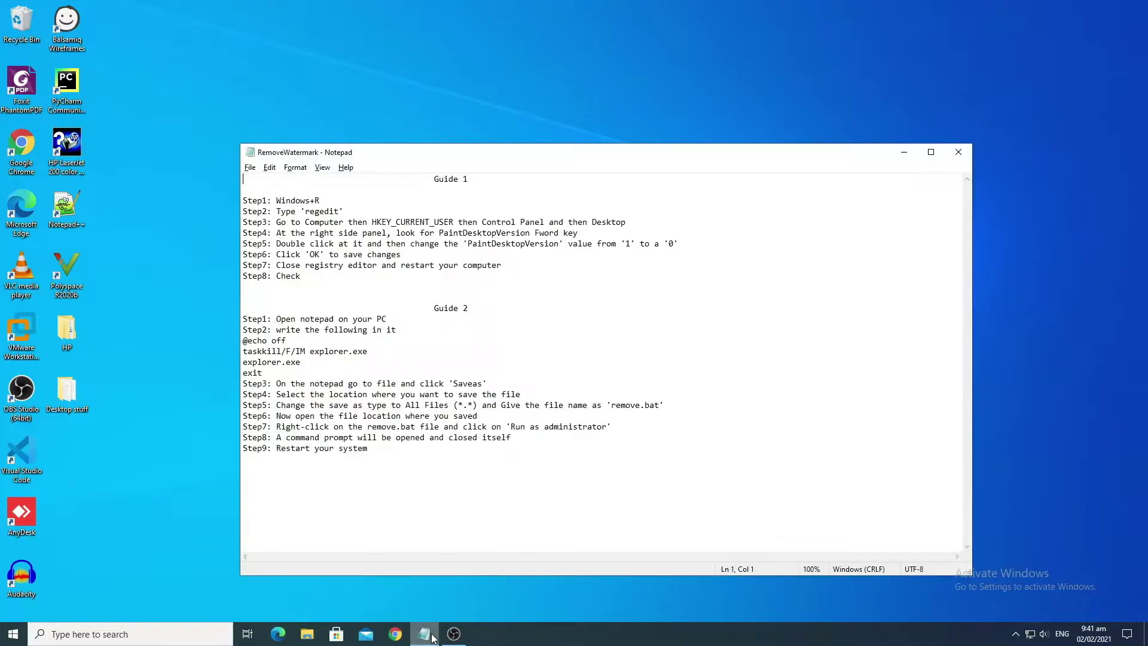
{"action": "left_click_drag", "start_coordinate": [524, 159], "coordinate": [704, 87]}
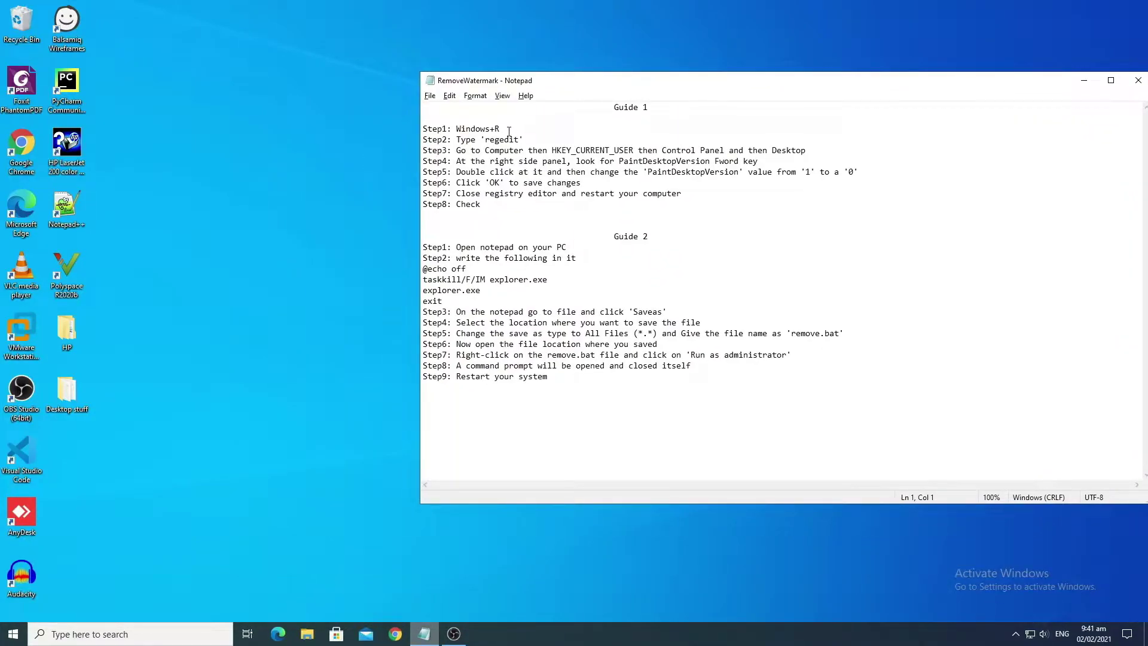
{"action": "left_click_drag", "start_coordinate": [509, 131], "coordinate": [458, 125]}
Step: Open Run through a Start search for 'run' and enter regedit to launch Registry Editor
{"action": "key", "text": "super+r"}
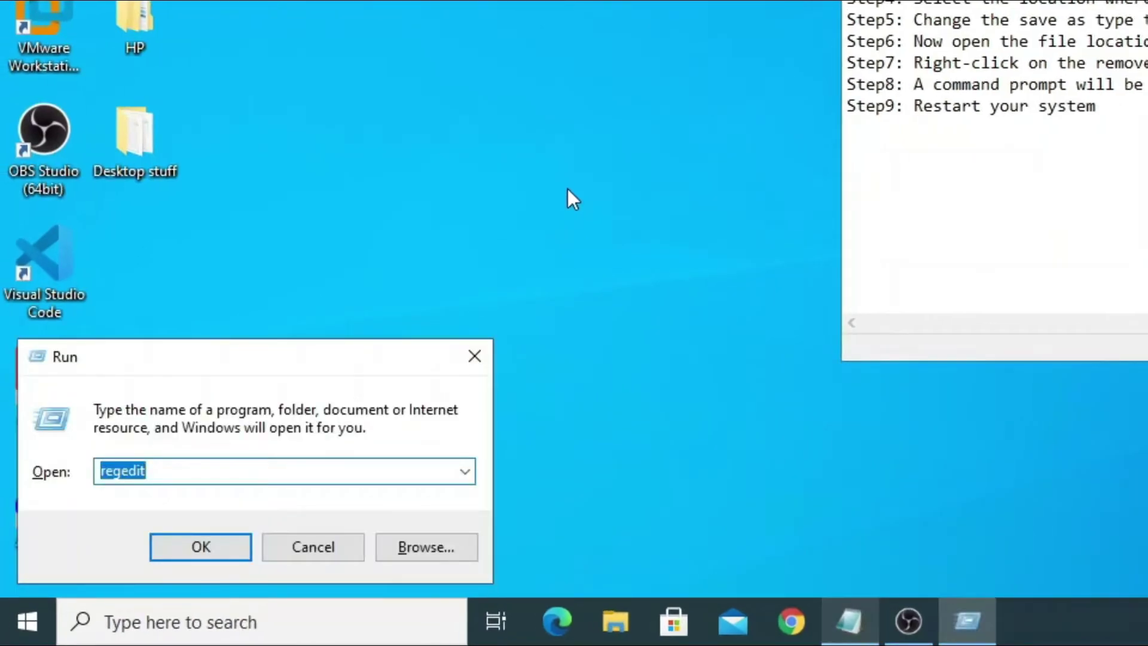
{"action": "left_click", "coordinate": [474, 361]}
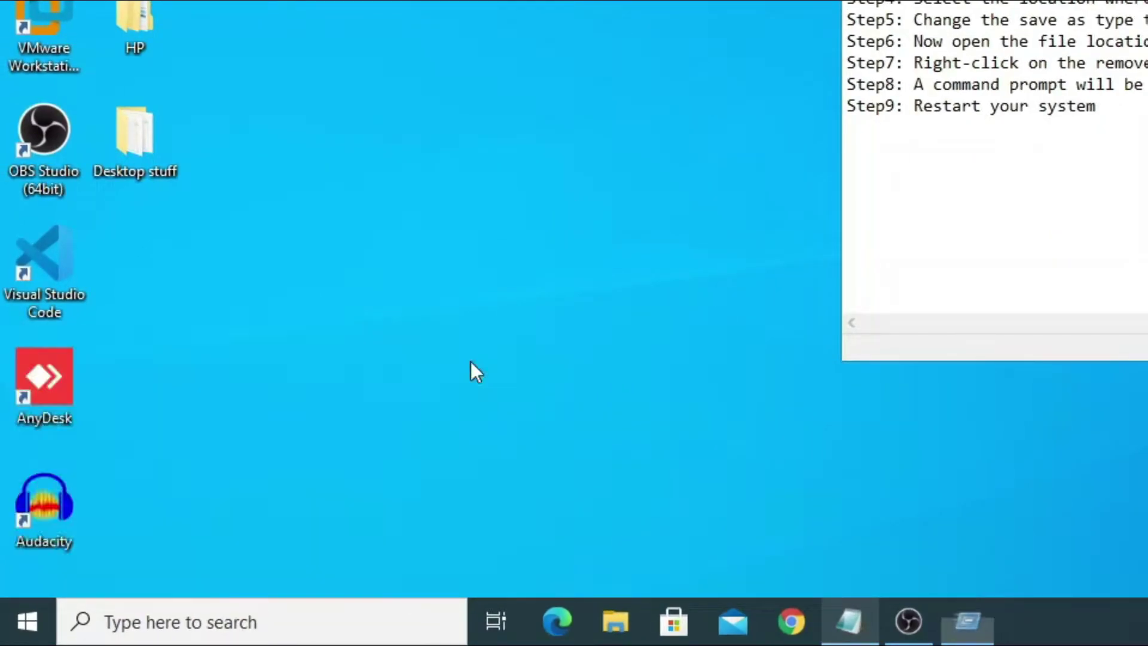
{"action": "left_click", "coordinate": [268, 633]}
{"action": "type", "text": "run"}
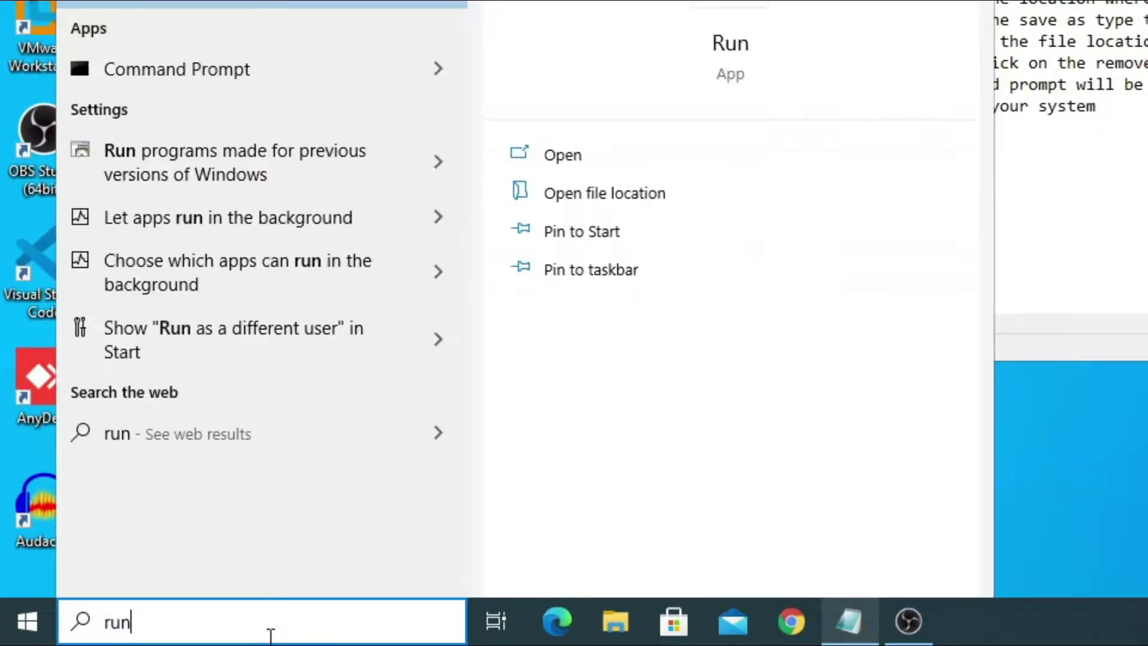
{"action": "key", "text": "Return"}
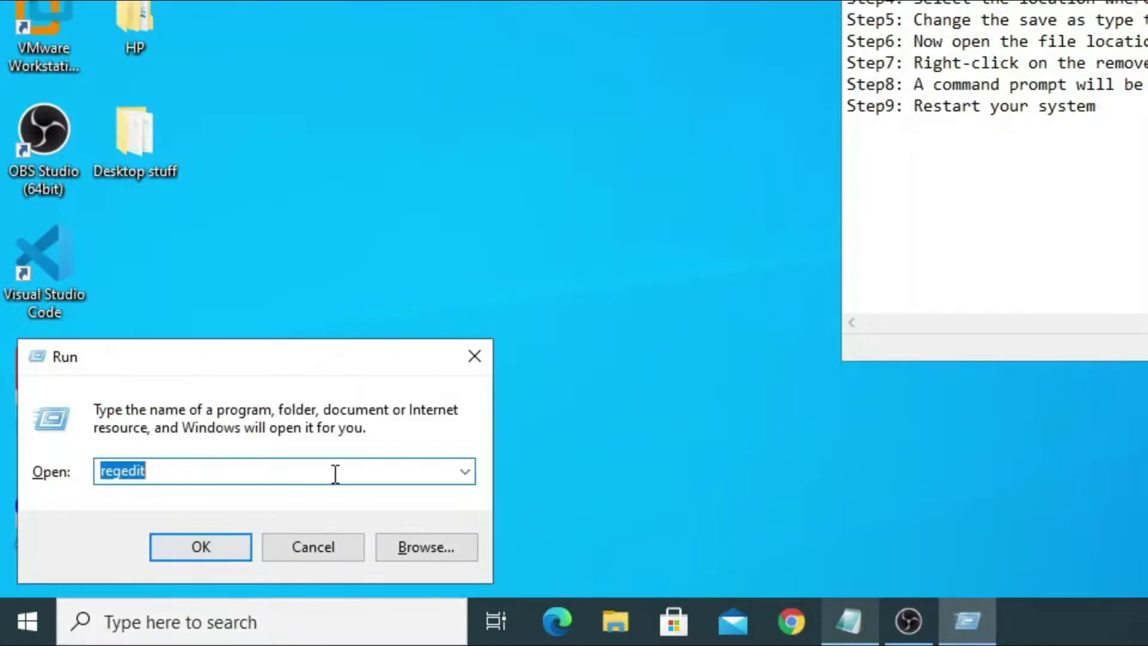
{"action": "type", "text": "re"}
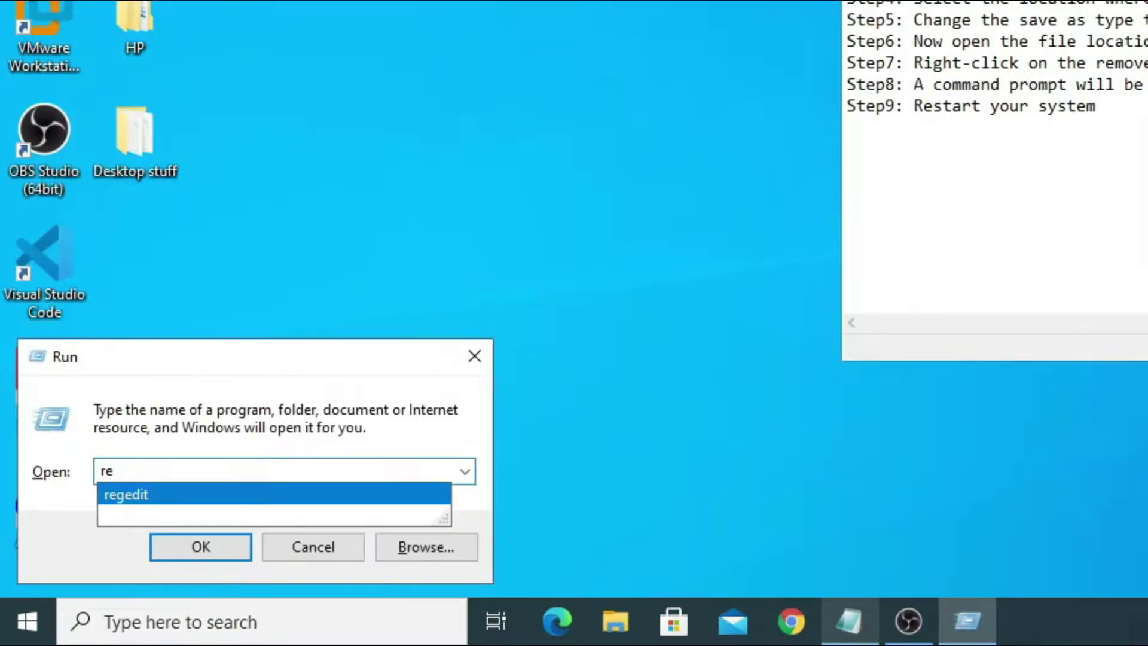
{"action": "key", "text": "alt+Tab"}
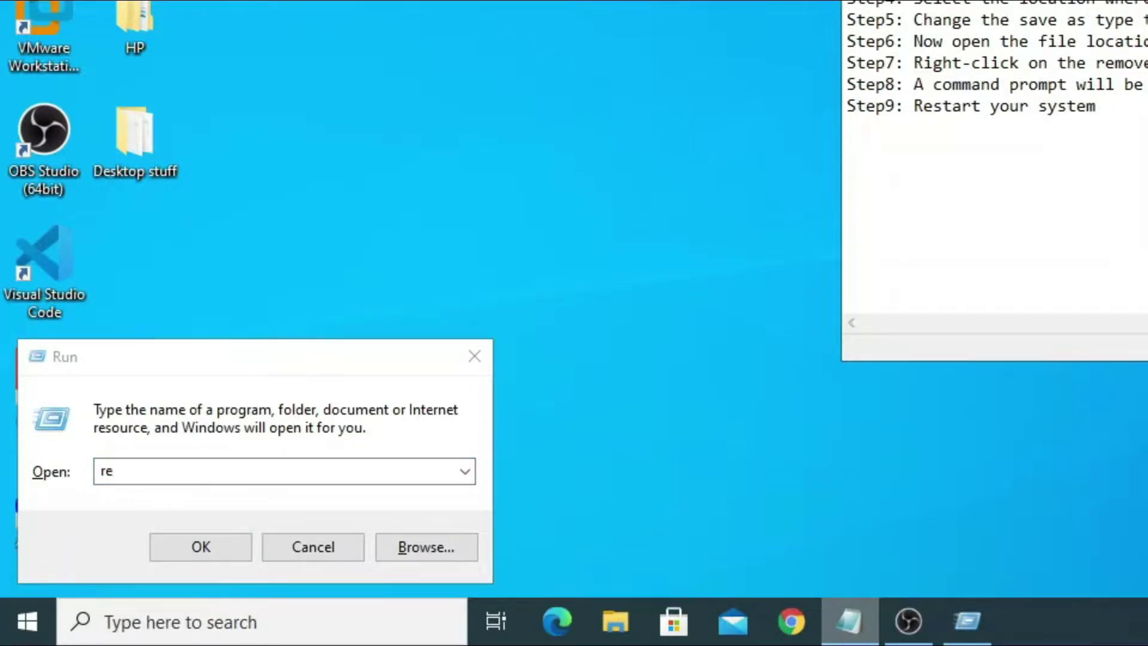
{"action": "key", "text": "alt+Tab"}
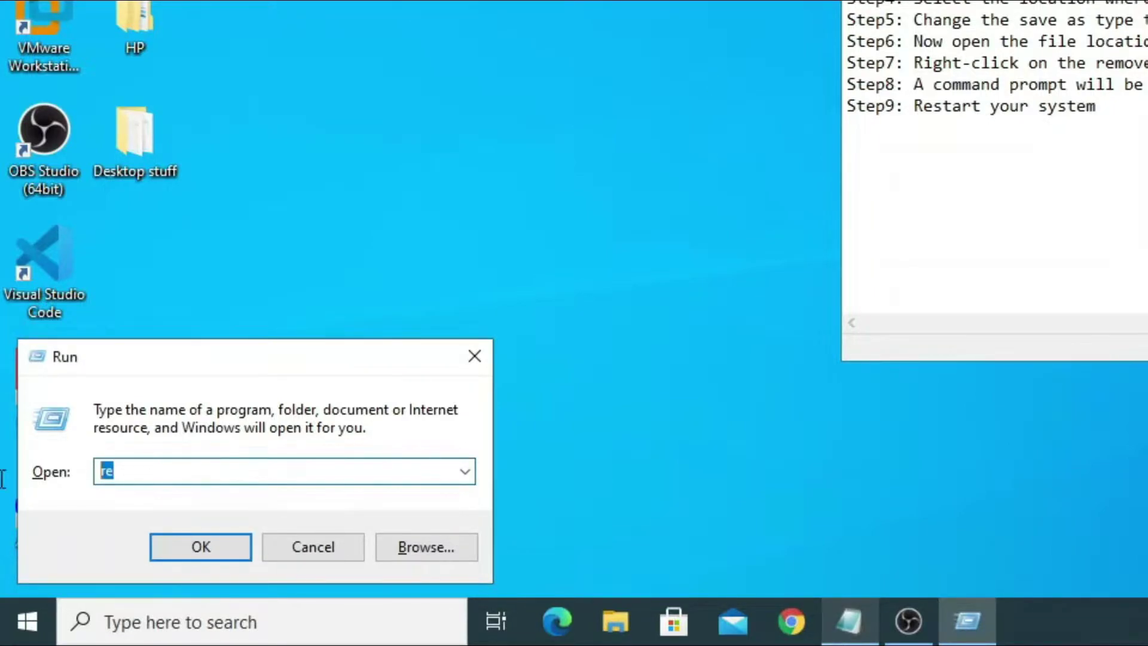
{"action": "key", "text": "BackSpace"}
{"action": "type", "text": "regedit"}
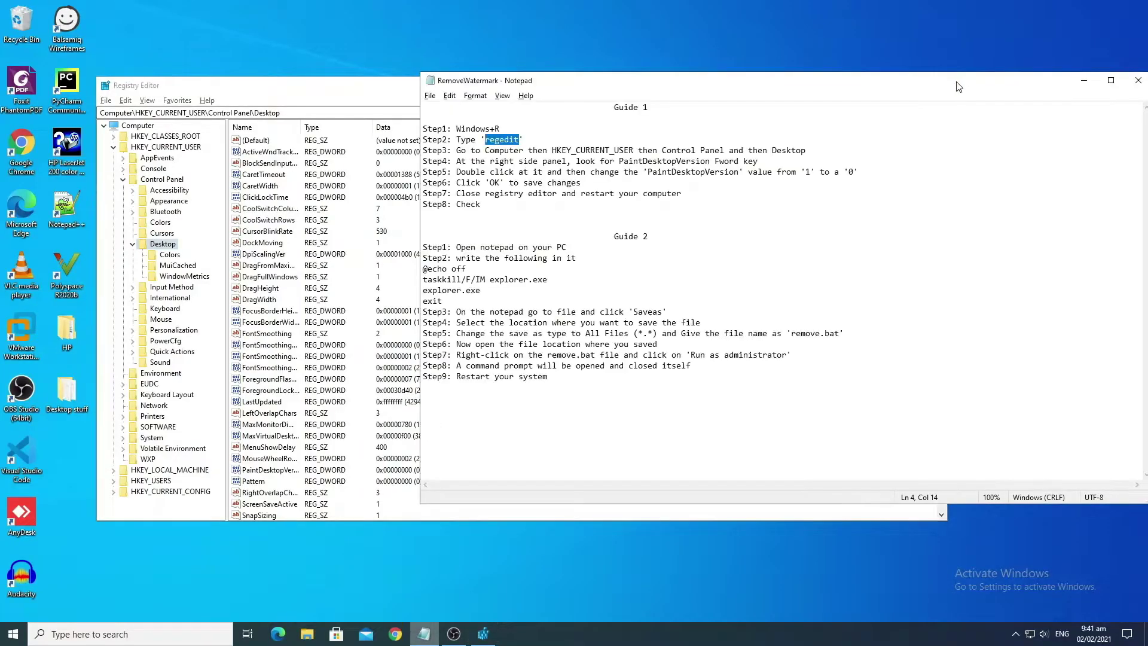
Step: Collapse the Desktop, Control Panel and HKEY_CURRENT_USER keys in the registry tree
{"action": "left_click_drag", "start_coordinate": [416, 248], "coordinate": [654, 254]}
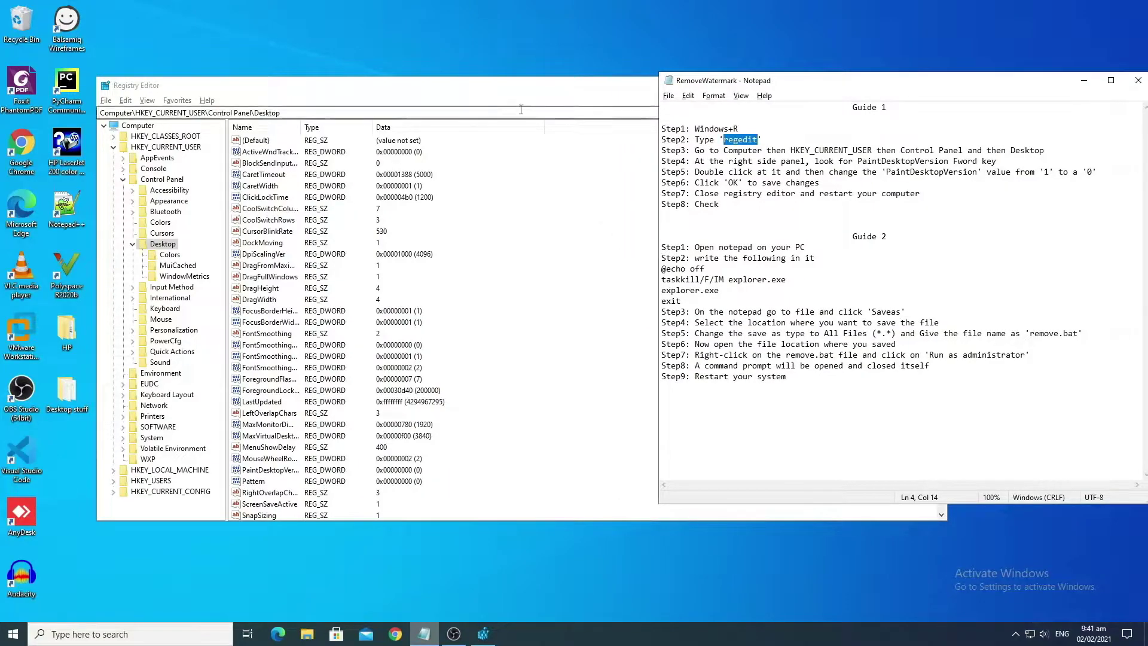
{"action": "left_click_drag", "start_coordinate": [505, 89], "coordinate": [414, 127]}
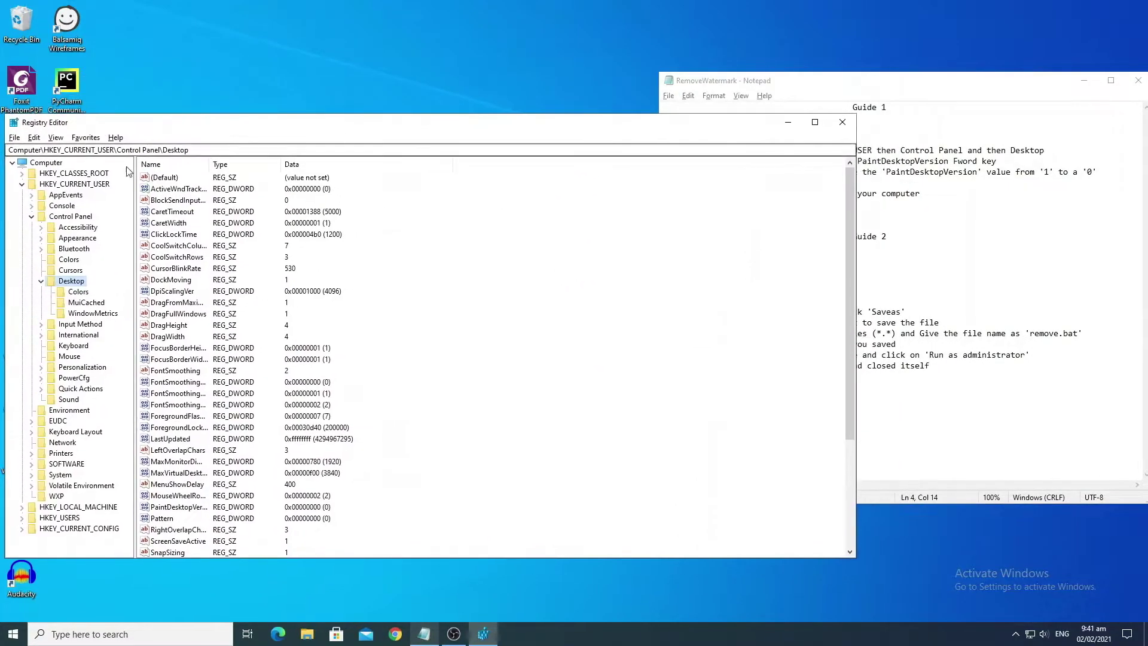
{"action": "left_click", "coordinate": [42, 281]}
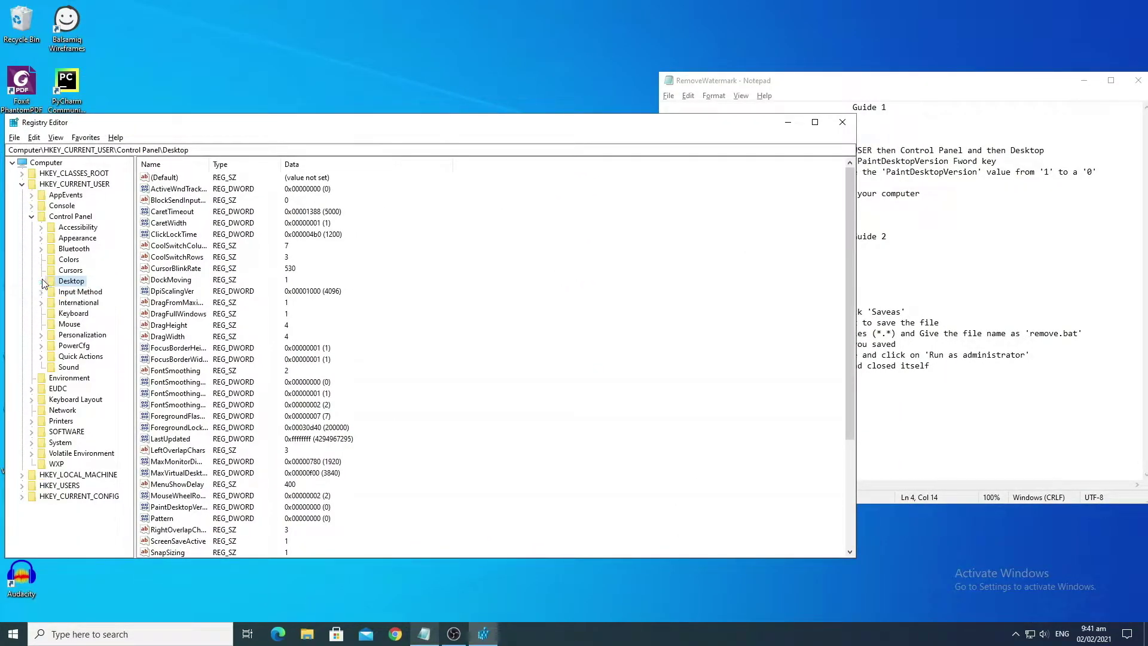
{"action": "left_click", "coordinate": [31, 216]}
{"action": "left_click", "coordinate": [23, 184]}
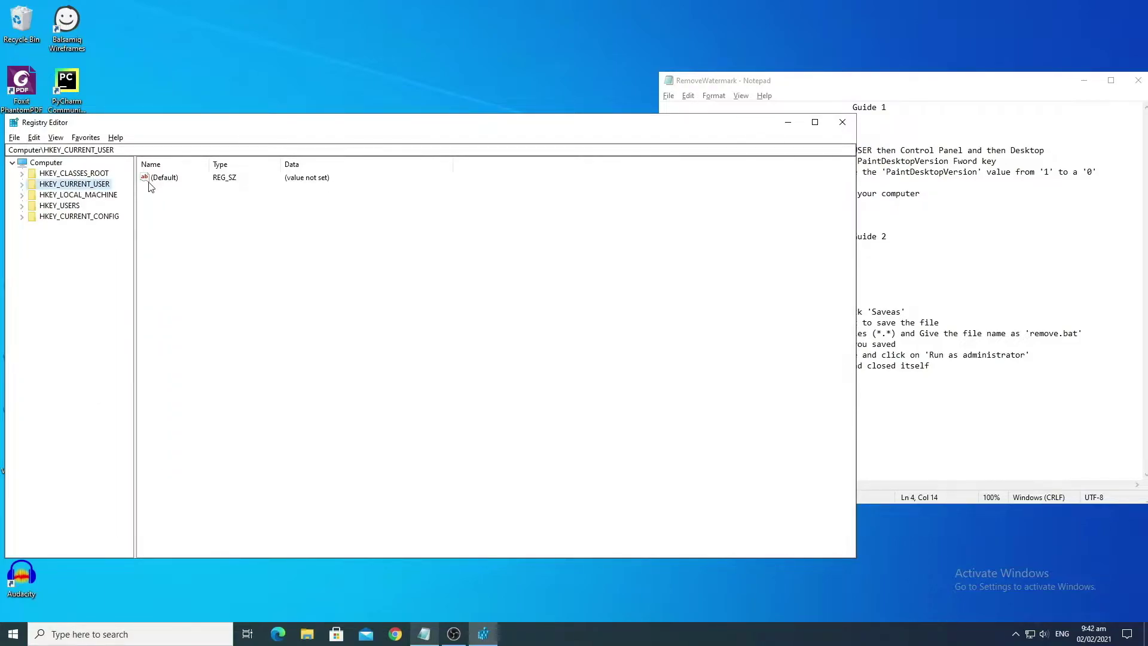
Step: Narrow Registry Editor and move it to the upper left beside the Notepad guide
{"action": "mouse_move", "coordinate": [306, 129]}
{"action": "left_mouse_down"}
{"action": "mouse_move", "coordinate": [490, 205]}
{"action": "mouse_move", "coordinate": [359, 172]}
{"action": "left_mouse_up"}
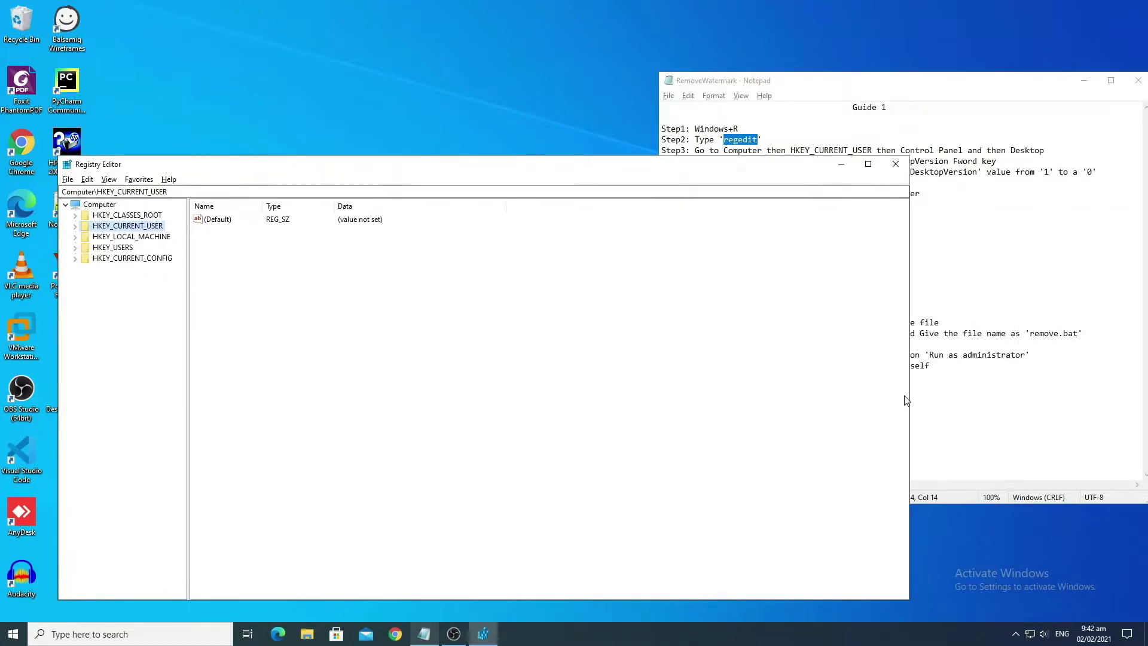
{"action": "left_click_drag", "start_coordinate": [911, 401], "coordinate": [608, 377]}
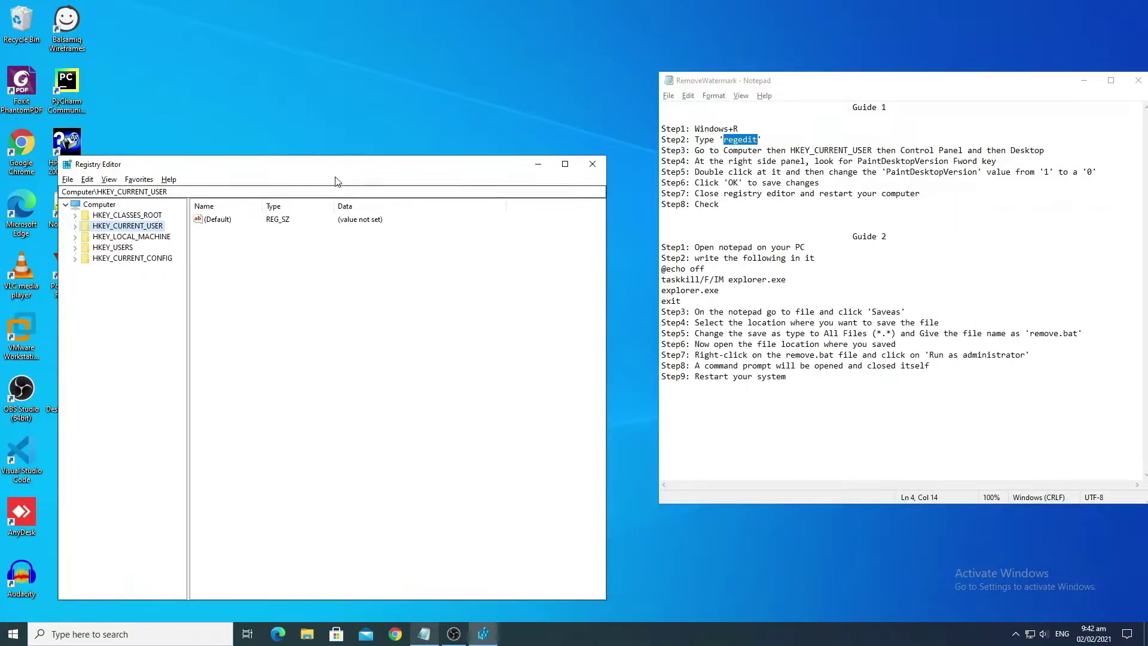
{"action": "left_click_drag", "start_coordinate": [337, 169], "coordinate": [306, 64]}
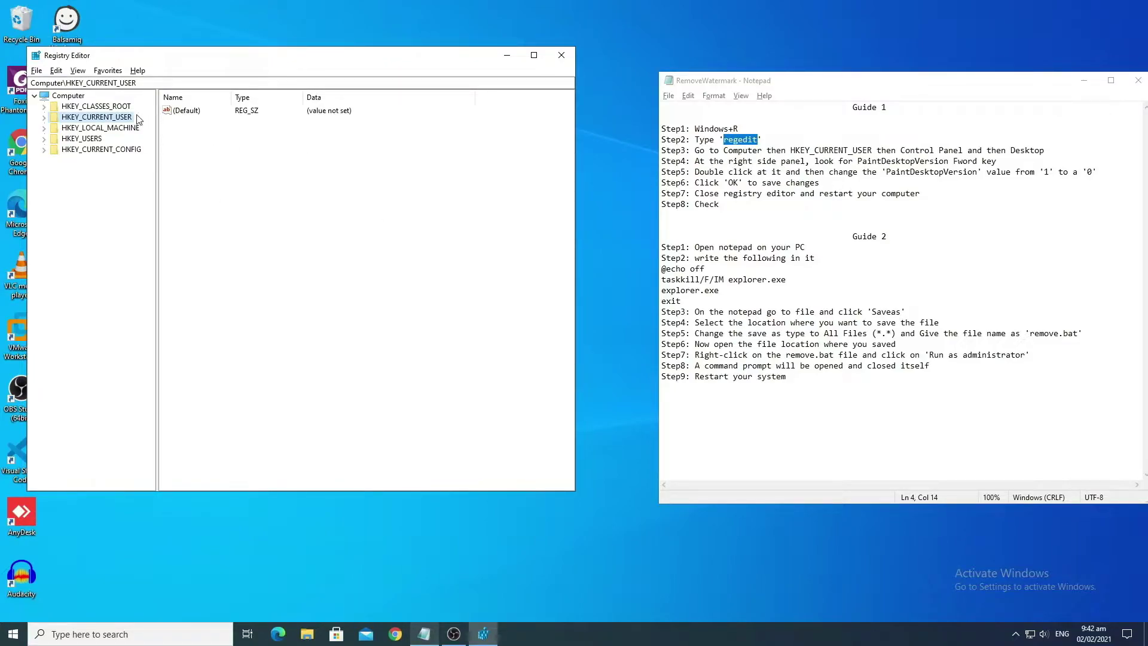
Step: Expand Computer, HKEY_CURRENT_USER and Control Panel down to the Desktop key
{"action": "double_click", "coordinate": [60, 97]}
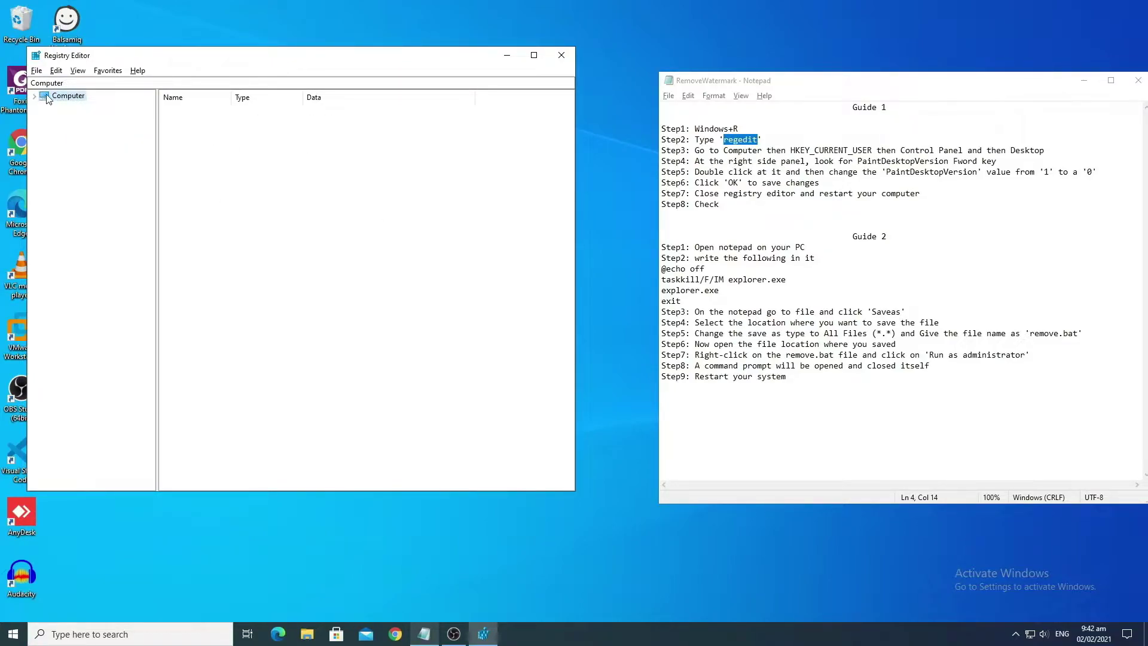
{"action": "double_click", "coordinate": [47, 97]}
{"action": "double_click", "coordinate": [70, 118]}
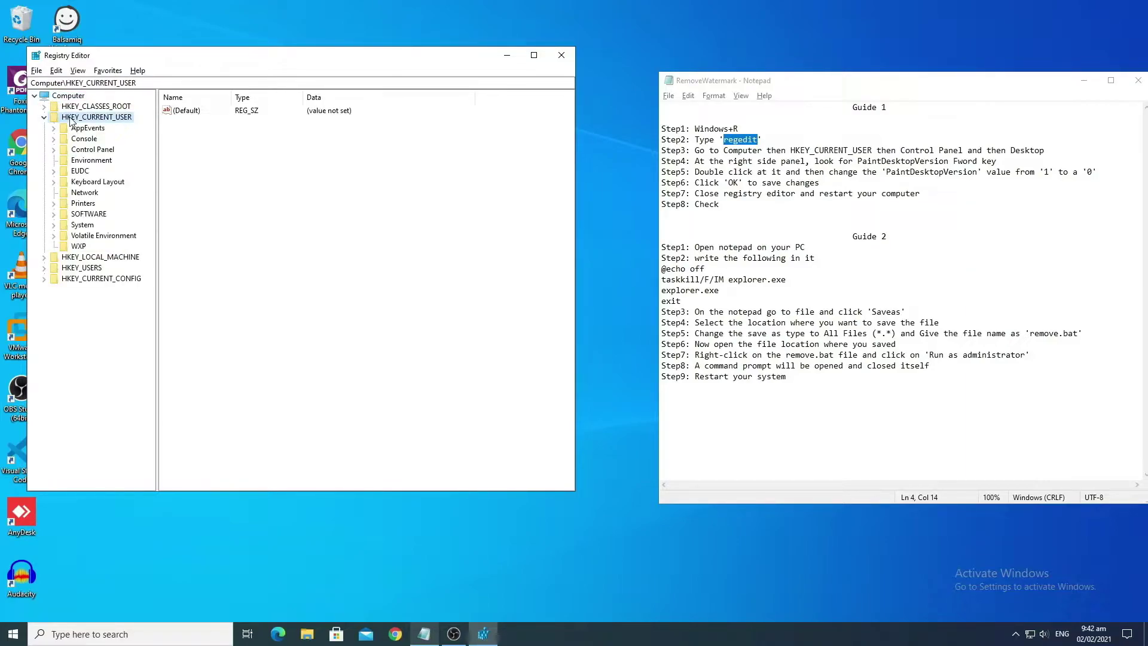
{"action": "double_click", "coordinate": [74, 151]}
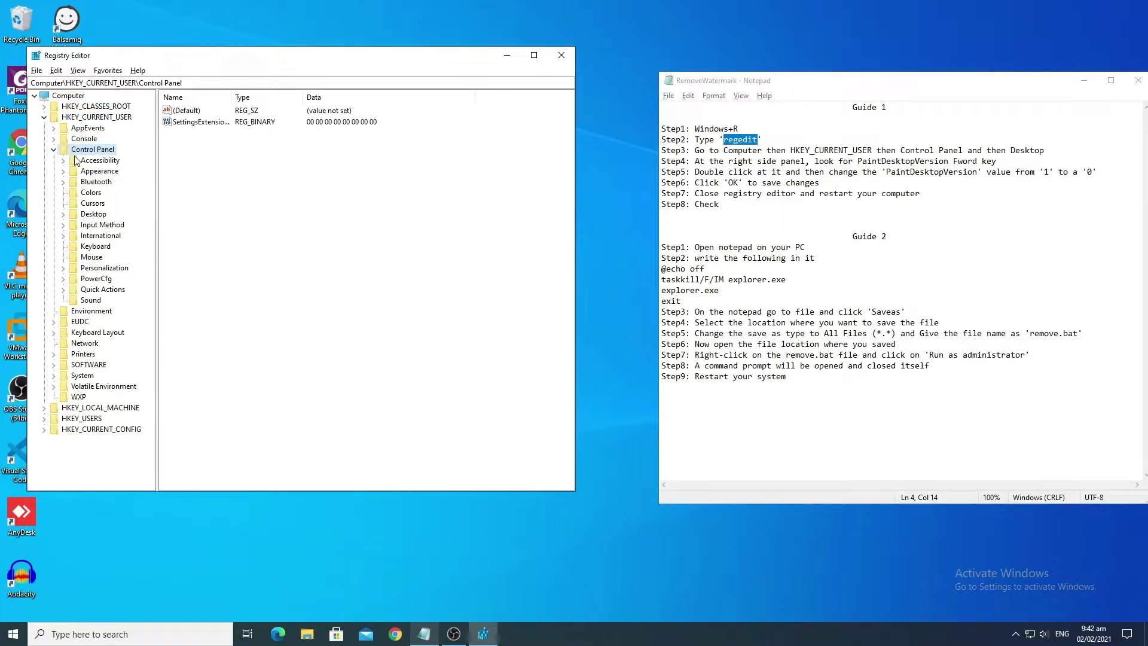
{"action": "double_click", "coordinate": [90, 214]}
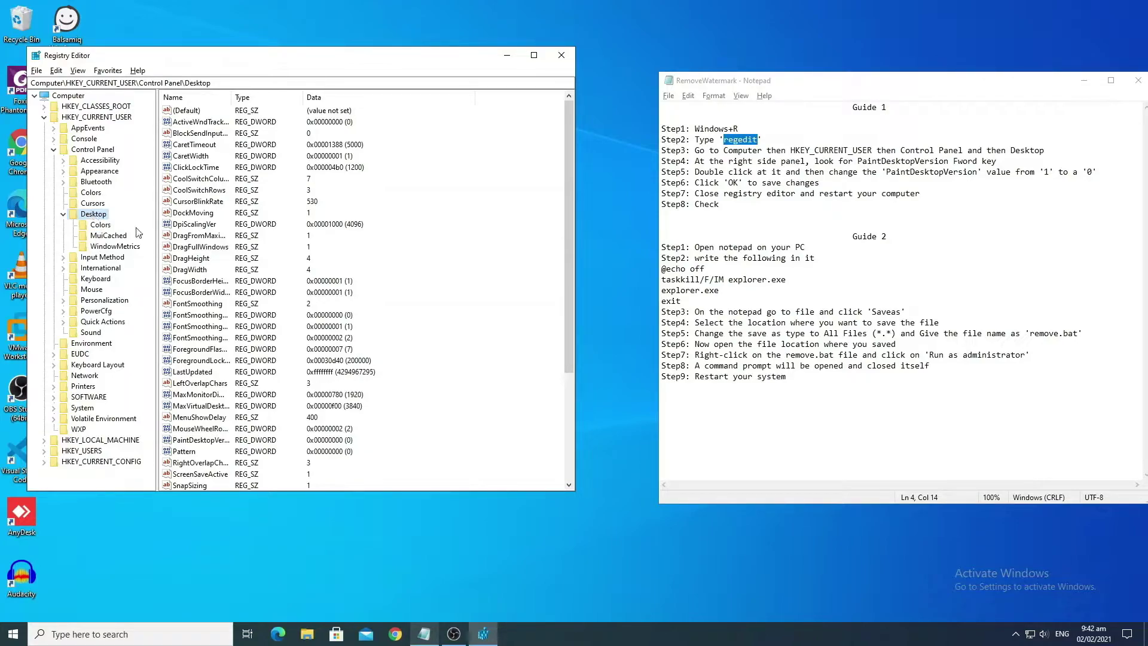
Step: Find and select the PaintDesktopVersion value in the Desktop key's value list
{"action": "scroll", "coordinate": [202, 385], "scroll_direction": "down", "scroll_amount": 1}
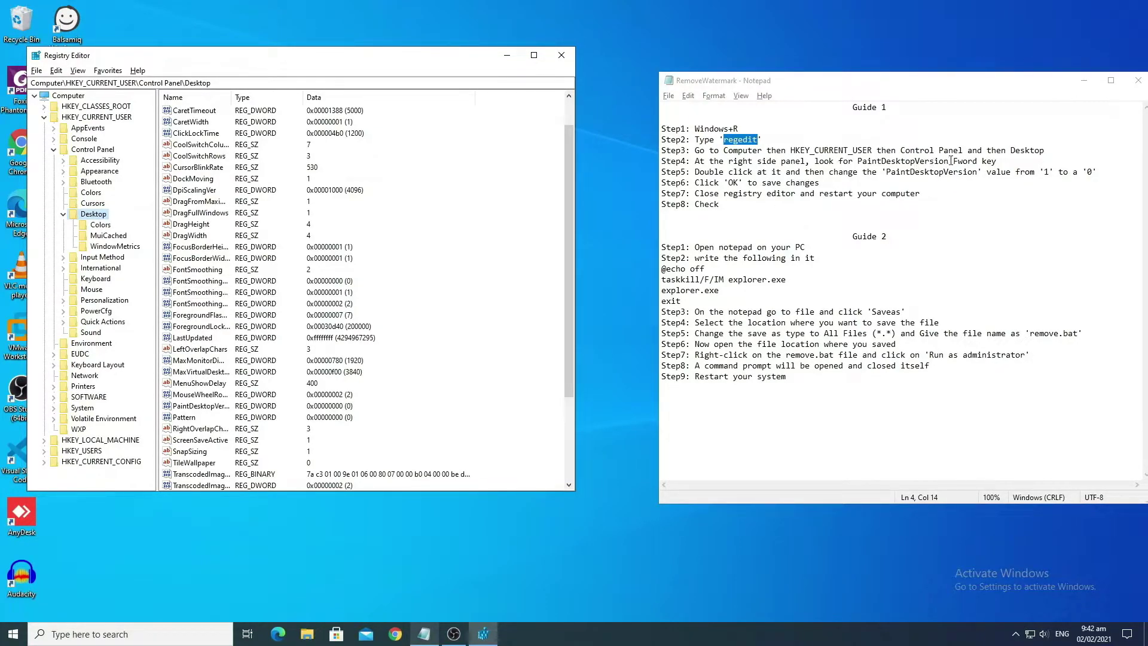
{"action": "left_click_drag", "start_coordinate": [951, 161], "coordinate": [857, 161]}
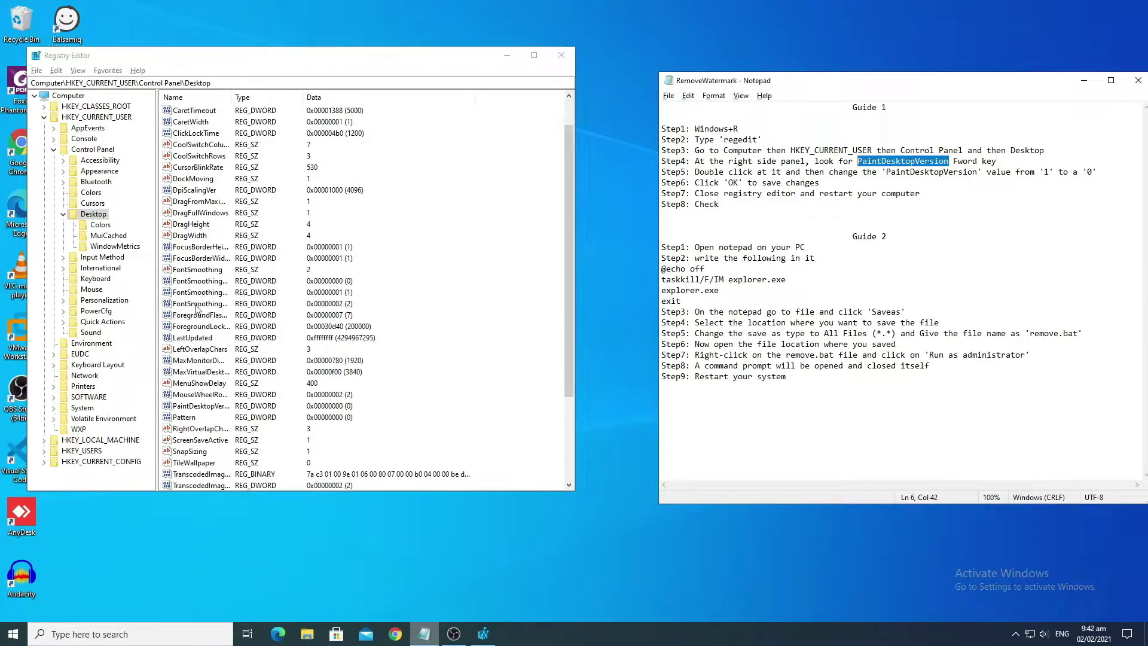
{"action": "left_click", "coordinate": [197, 409]}
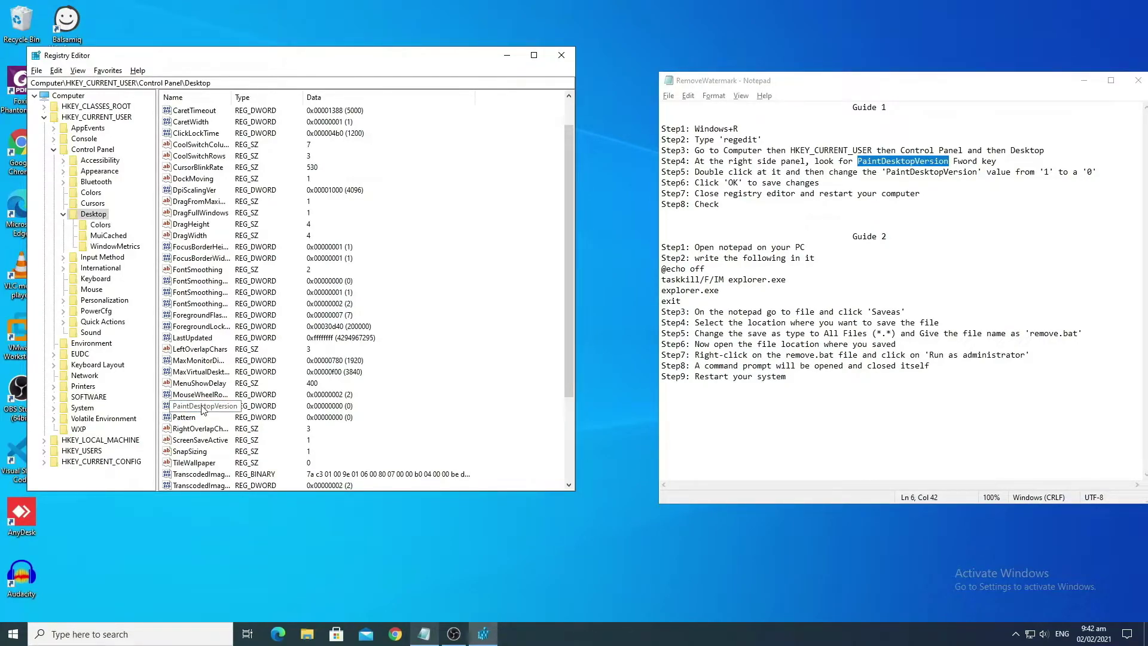
{"action": "scroll", "coordinate": [207, 412], "scroll_direction": "up", "scroll_amount": 1}
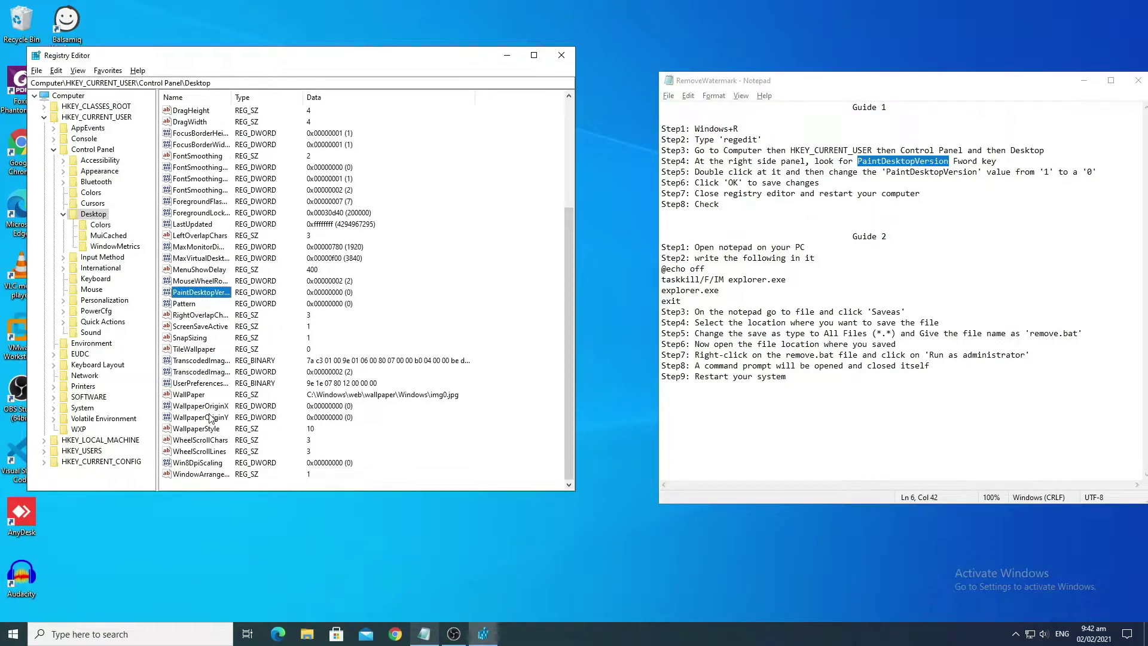
{"action": "scroll", "coordinate": [209, 417], "scroll_direction": "down", "scroll_amount": 1}
{"action": "scroll", "coordinate": [206, 400], "scroll_direction": "down", "scroll_amount": 1}
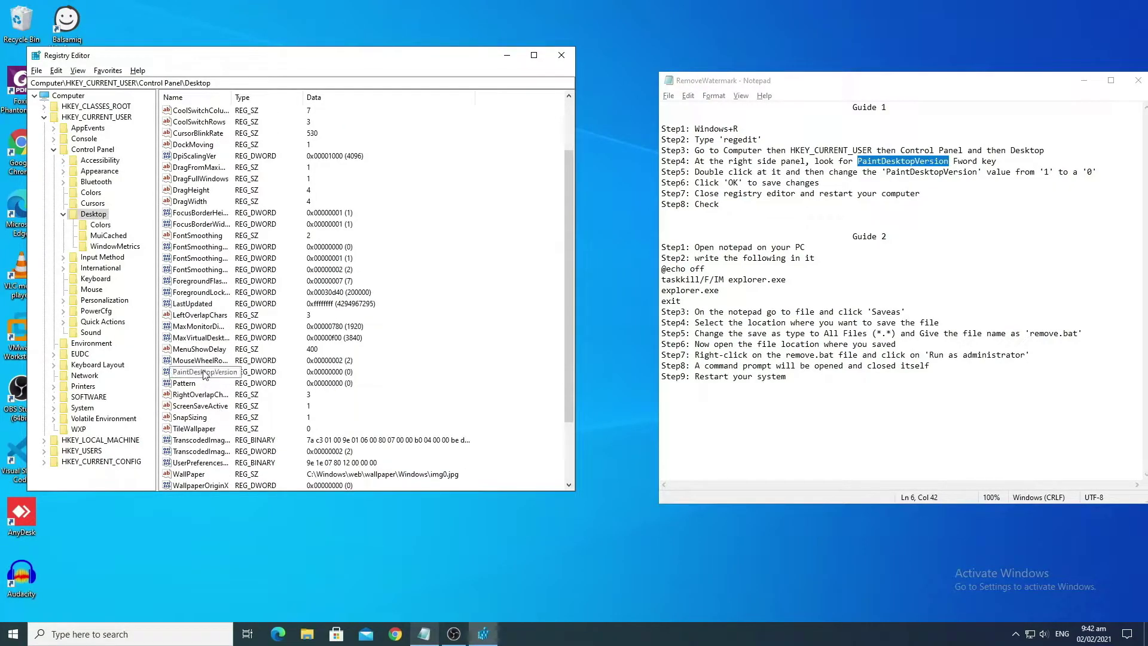
Step: Set PaintDesktopVersion's value data to 0 in the Edit DWORD dialog and confirm
{"action": "double_click", "coordinate": [196, 373]}
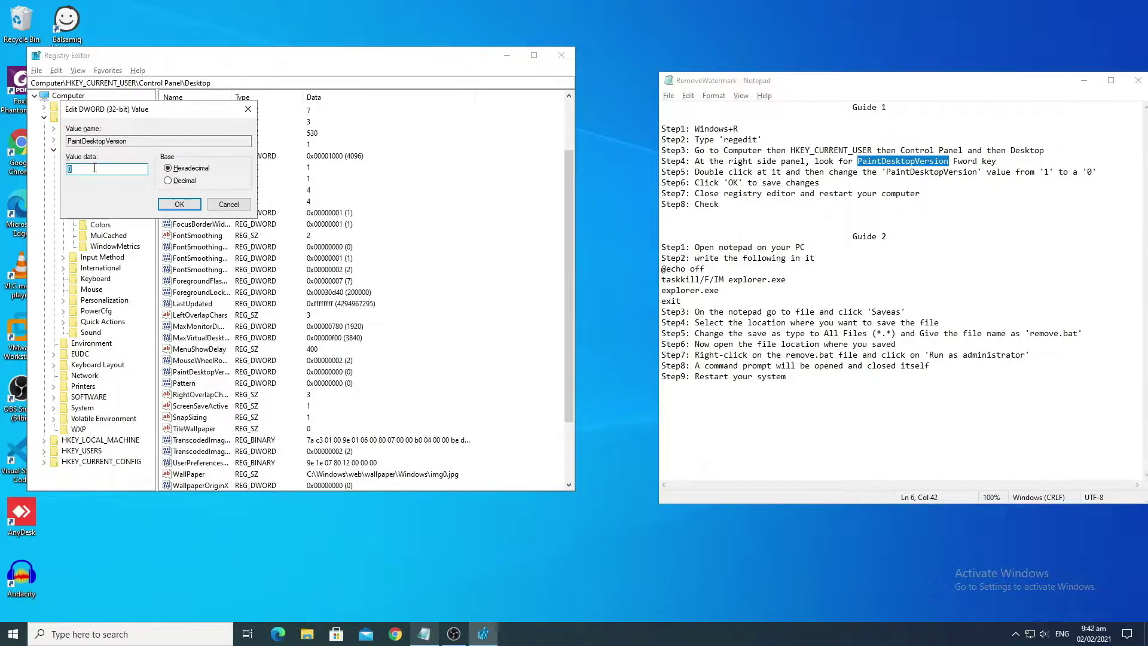
{"action": "double_click", "coordinate": [76, 169]}
{"action": "left_click", "coordinate": [101, 141]}
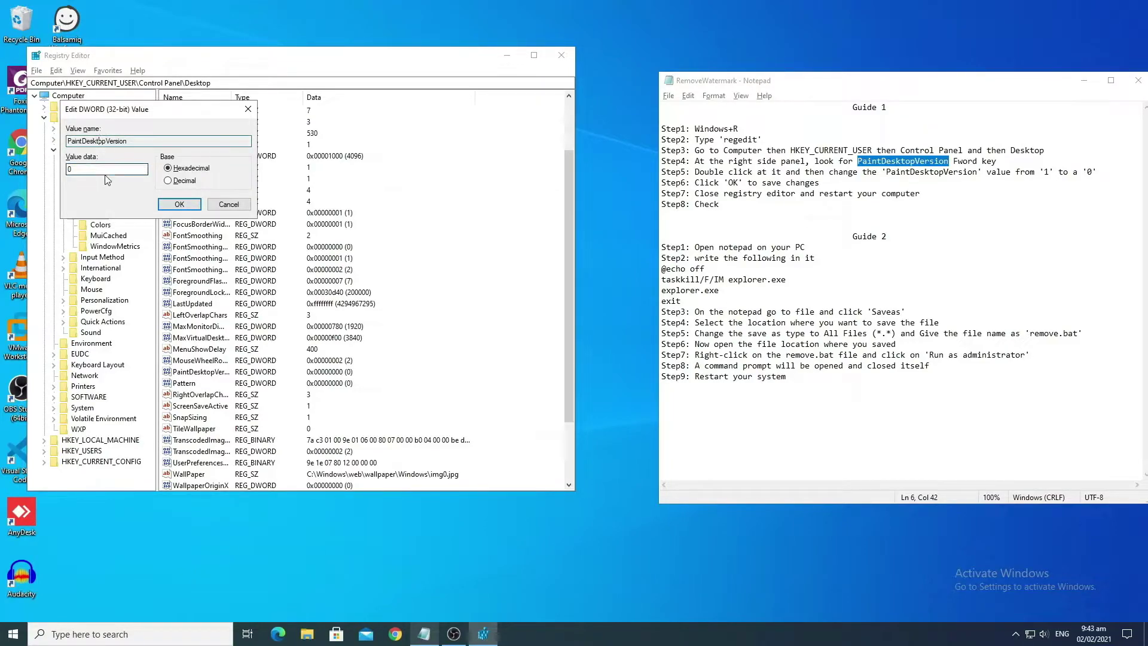
{"action": "left_click", "coordinate": [175, 207]}
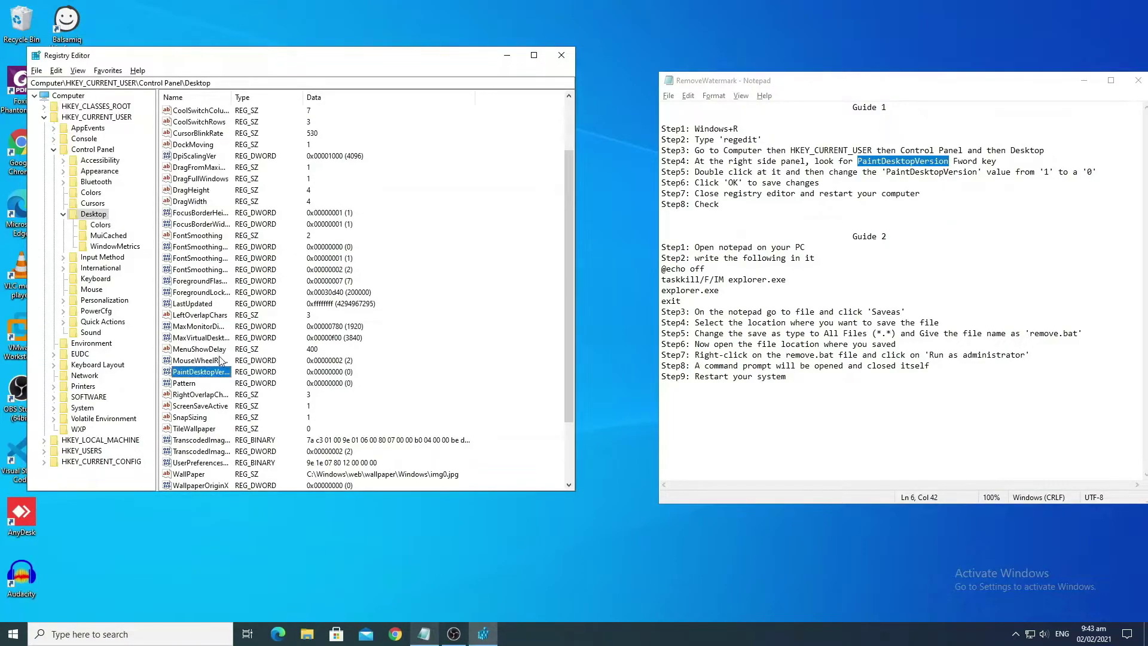
{"action": "scroll", "coordinate": [176, 173], "scroll_direction": "down", "scroll_amount": 3}
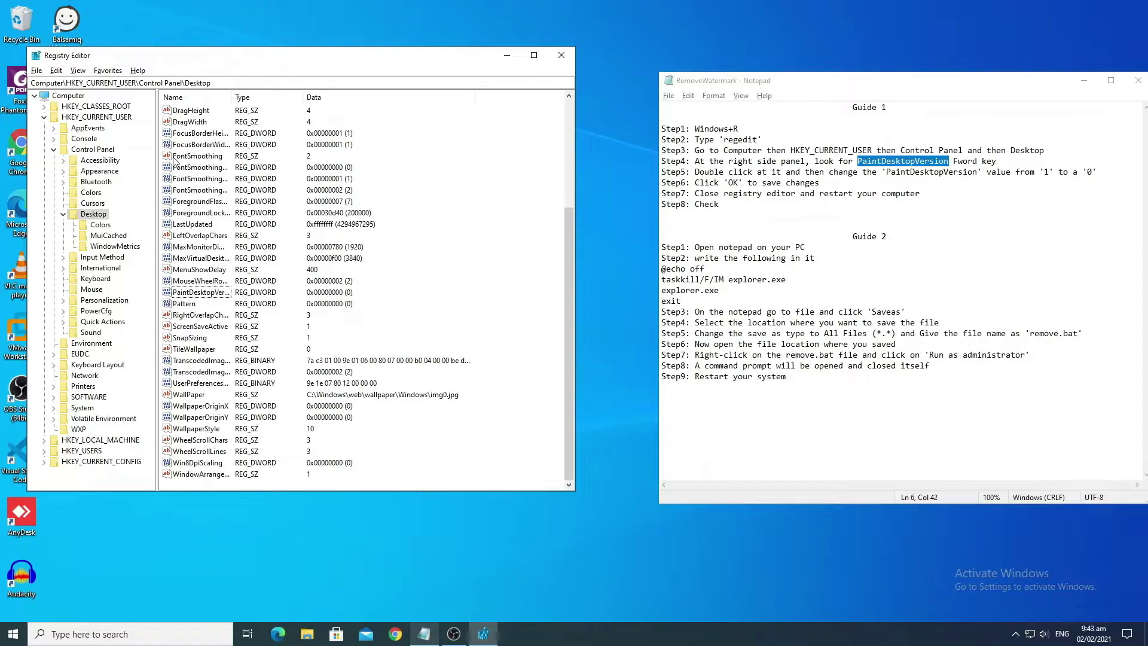
Step: Exit Registry Editor, refresh the desktop and restart Windows from the Start power menu
{"action": "left_click", "coordinate": [37, 70]}
{"action": "left_click", "coordinate": [53, 195]}
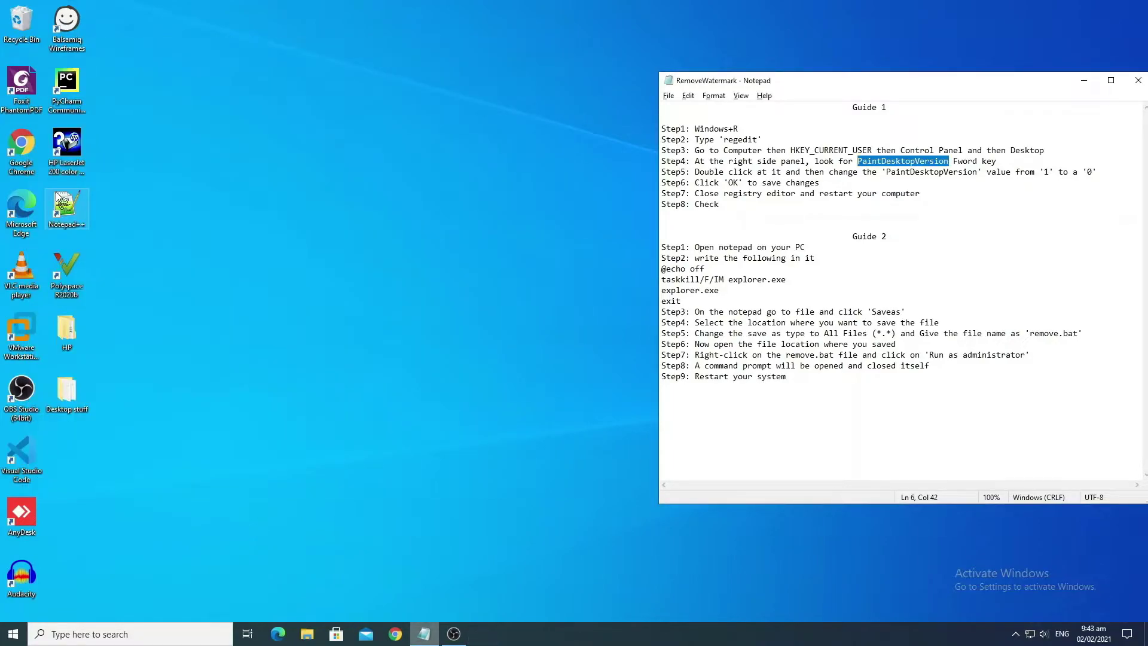
{"action": "right_click", "coordinate": [303, 253]}
{"action": "left_click", "coordinate": [322, 288]}
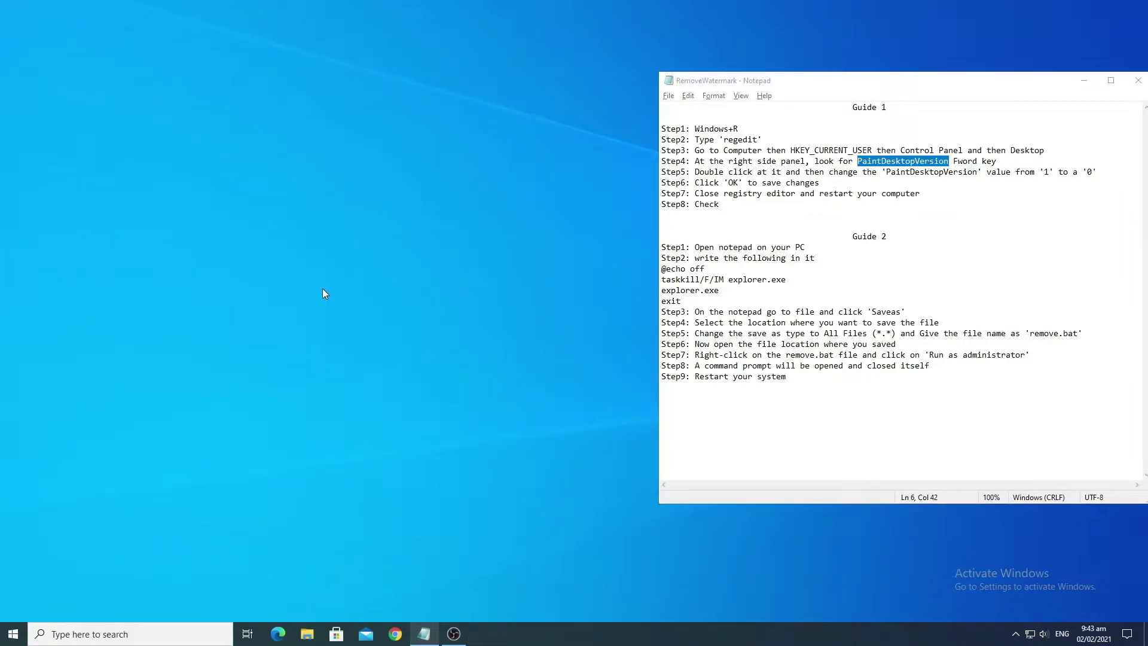
{"action": "left_click", "coordinate": [13, 634]}
{"action": "left_click", "coordinate": [14, 607]}
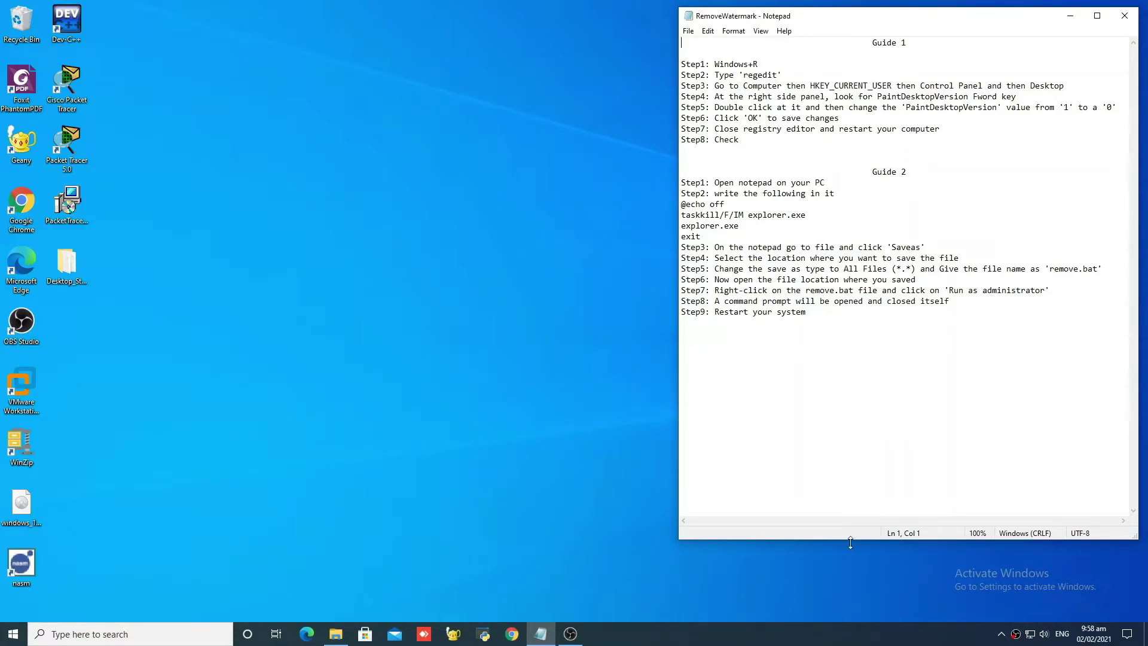
Step: Search 'notepad' from the taskbar and launch a new blank Notepad window
{"action": "right_click", "coordinate": [203, 218]}
{"action": "left_click", "coordinate": [207, 254]}
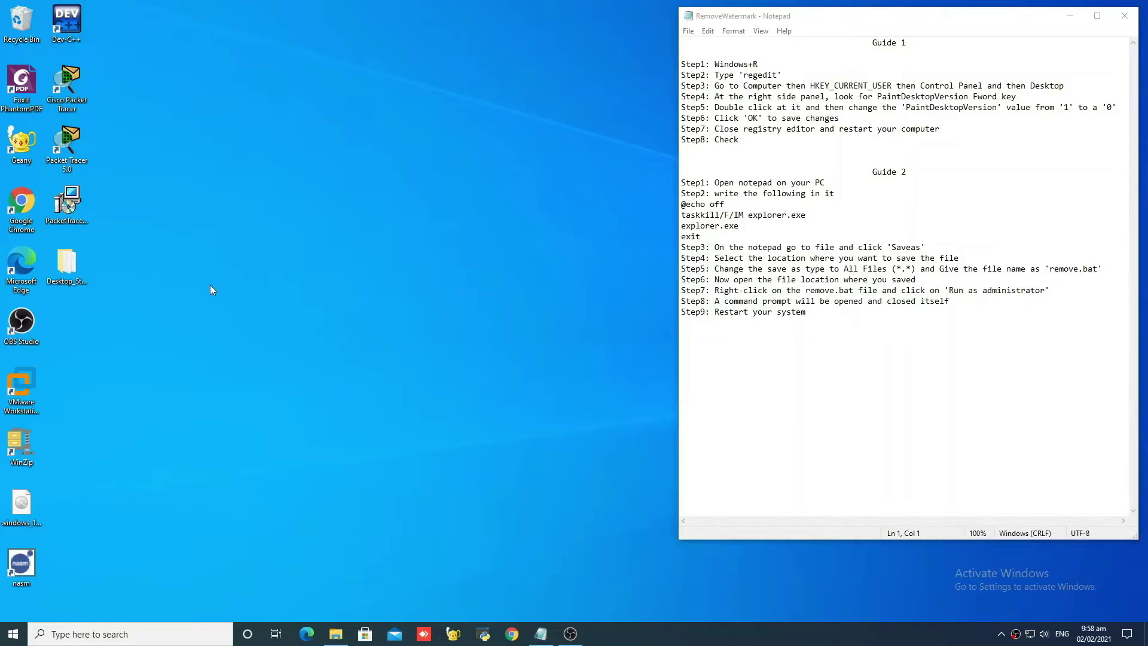
{"action": "right_click", "coordinate": [116, 220]}
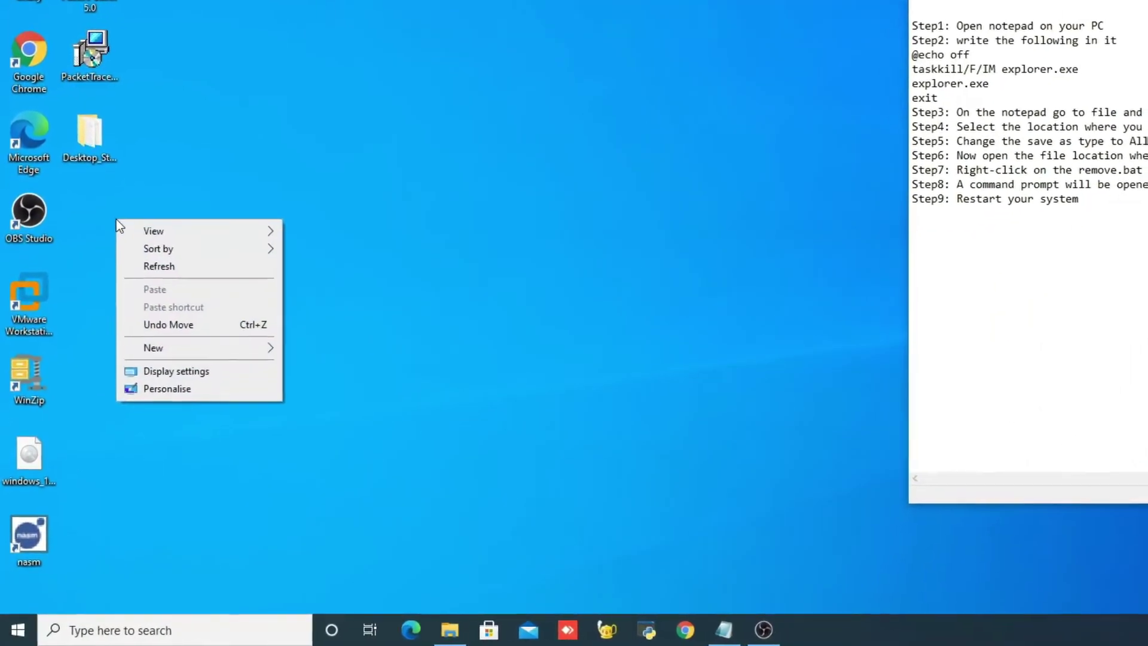
{"action": "left_click", "coordinate": [203, 520]}
{"action": "left_click", "coordinate": [206, 628]}
{"action": "type", "text": "no"}
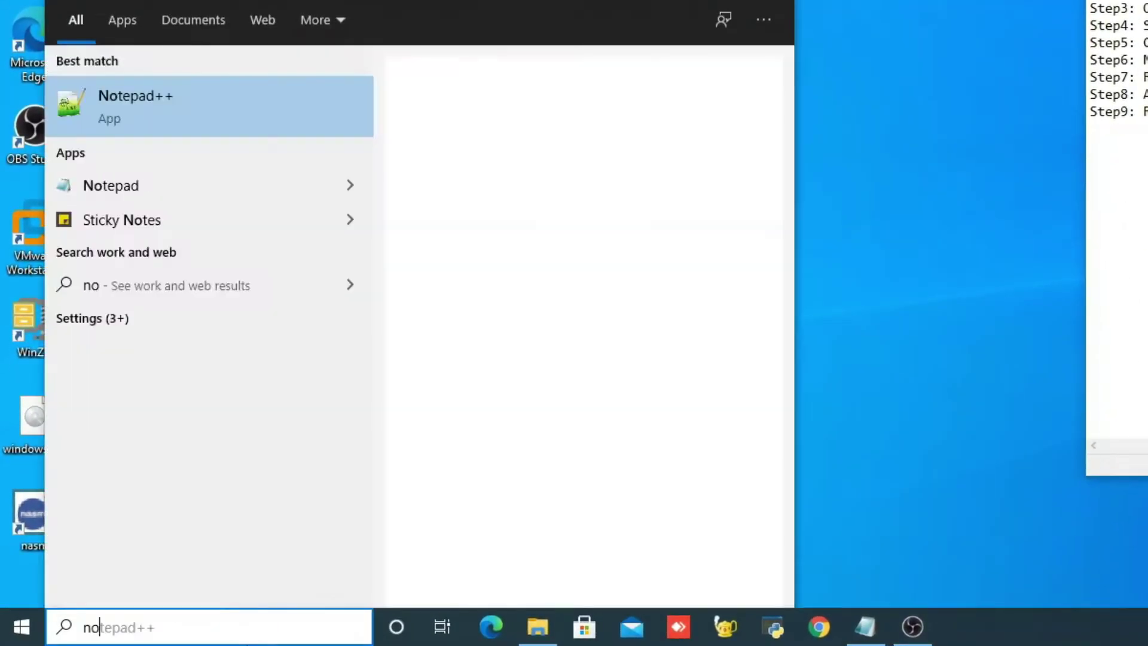
{"action": "type", "text": "tep"}
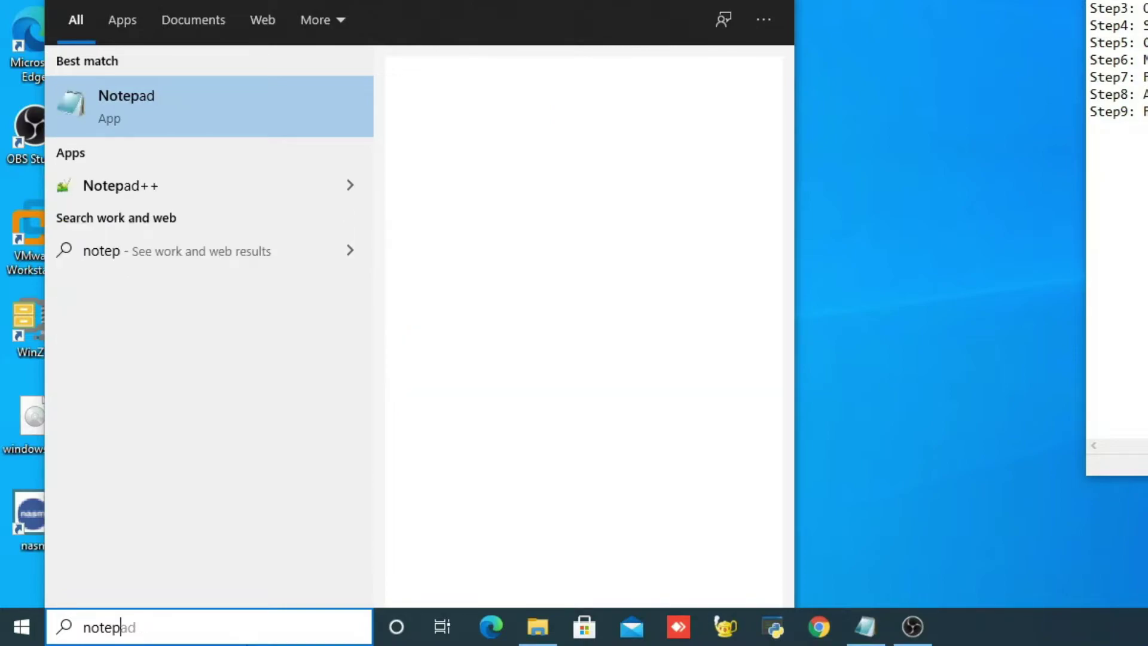
{"action": "type", "text": "ad"}
{"action": "key", "text": "Return"}
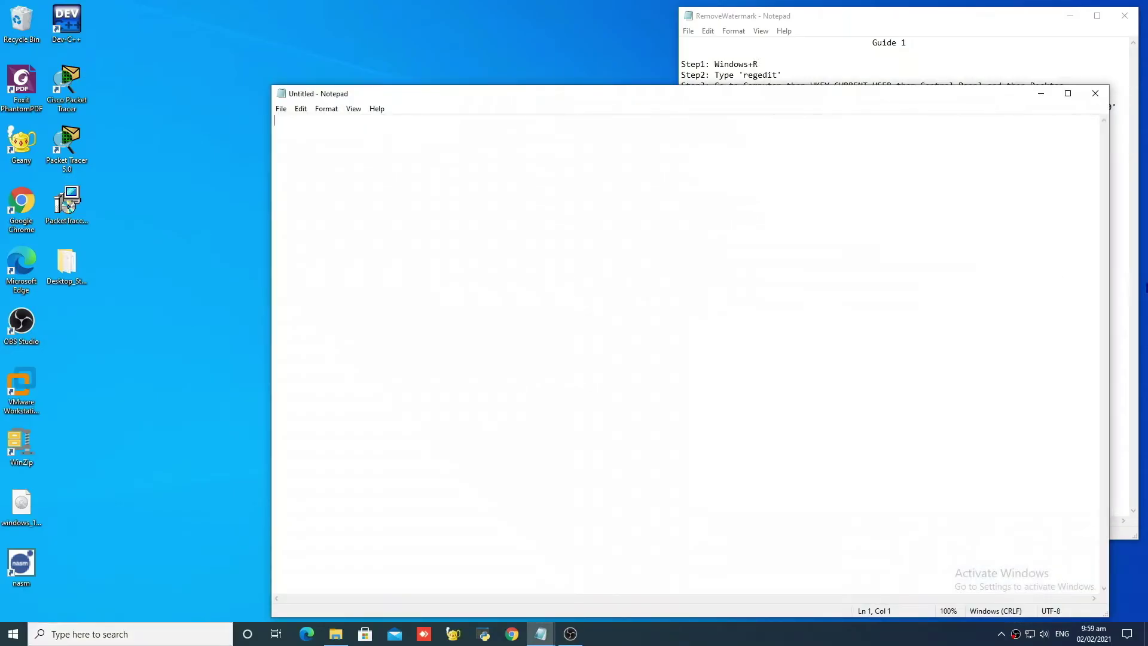
{"action": "left_click_drag", "start_coordinate": [1111, 335], "coordinate": [662, 336]}
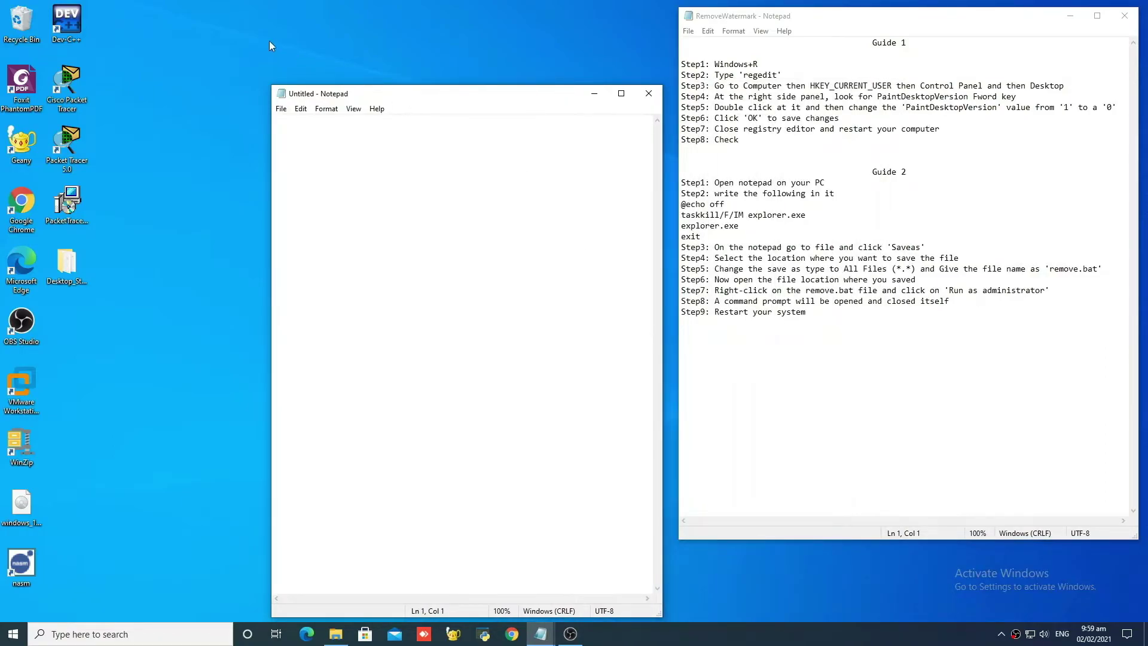
{"action": "mouse_move", "coordinate": [389, 88]}
{"action": "left_mouse_down"}
{"action": "mouse_move", "coordinate": [386, 263]}
{"action": "mouse_move", "coordinate": [239, 77]}
{"action": "left_mouse_up"}
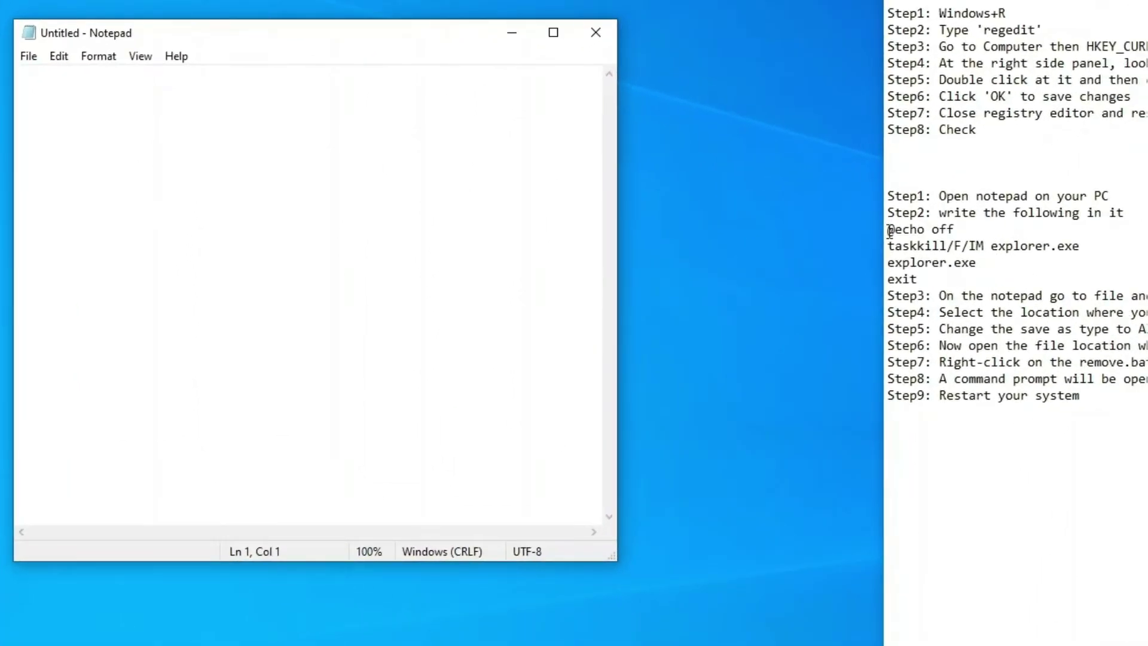
{"action": "left_click_drag", "start_coordinate": [888, 229], "coordinate": [919, 281]}
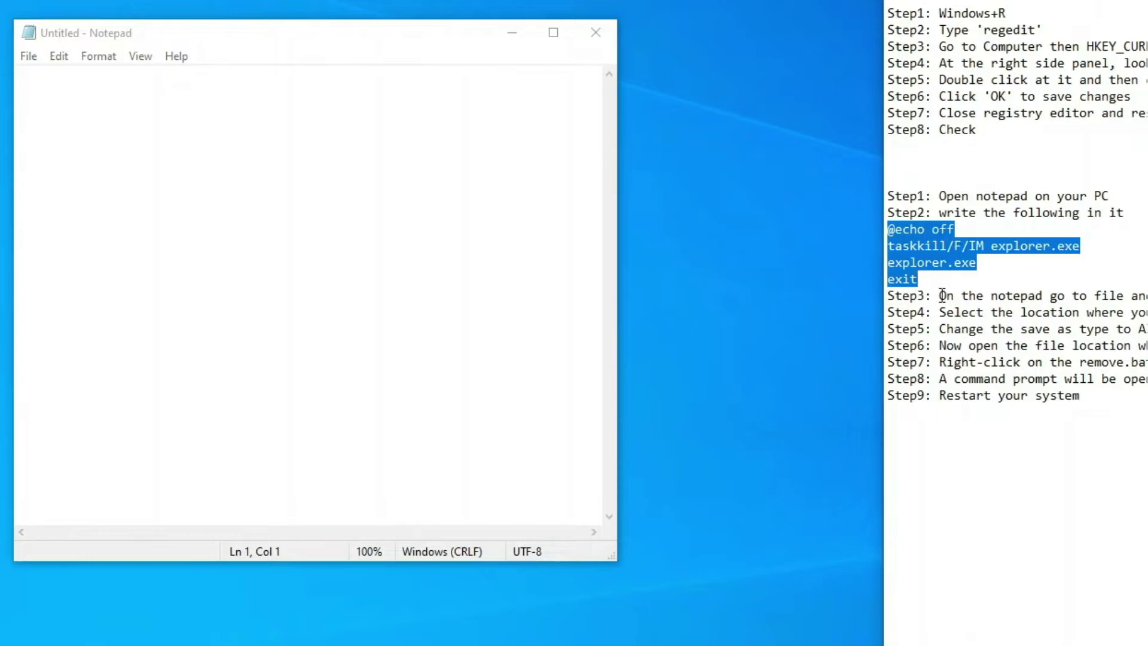
{"action": "left_click", "coordinate": [162, 239]}
{"action": "type", "text": "@echo off taskkill/F/IM explorer.exe explorer.exe exit"}
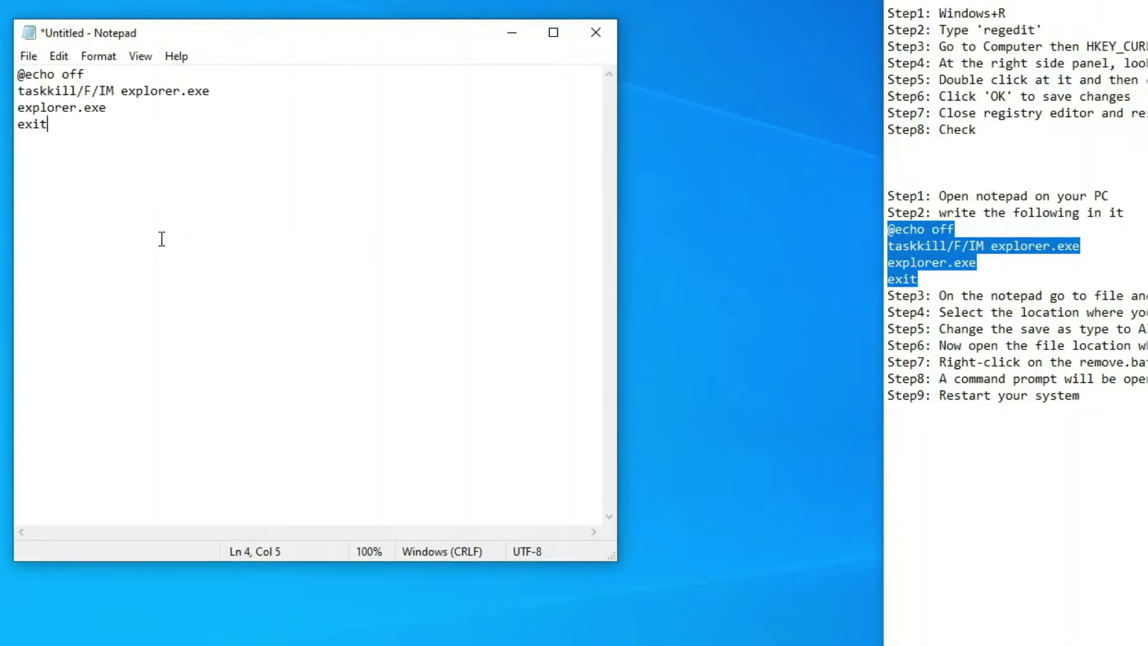
Step: Save the script to the Desktop as remove.bat with Save as type set to All Files
{"action": "left_click", "coordinate": [28, 55]}
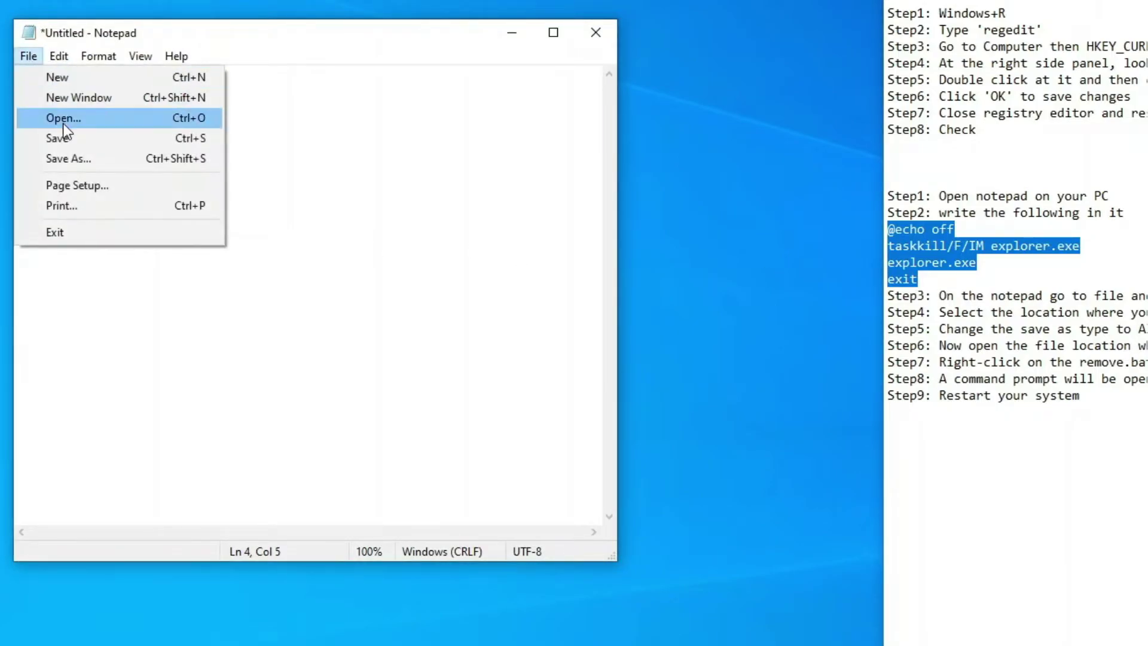
{"action": "left_click", "coordinate": [71, 158]}
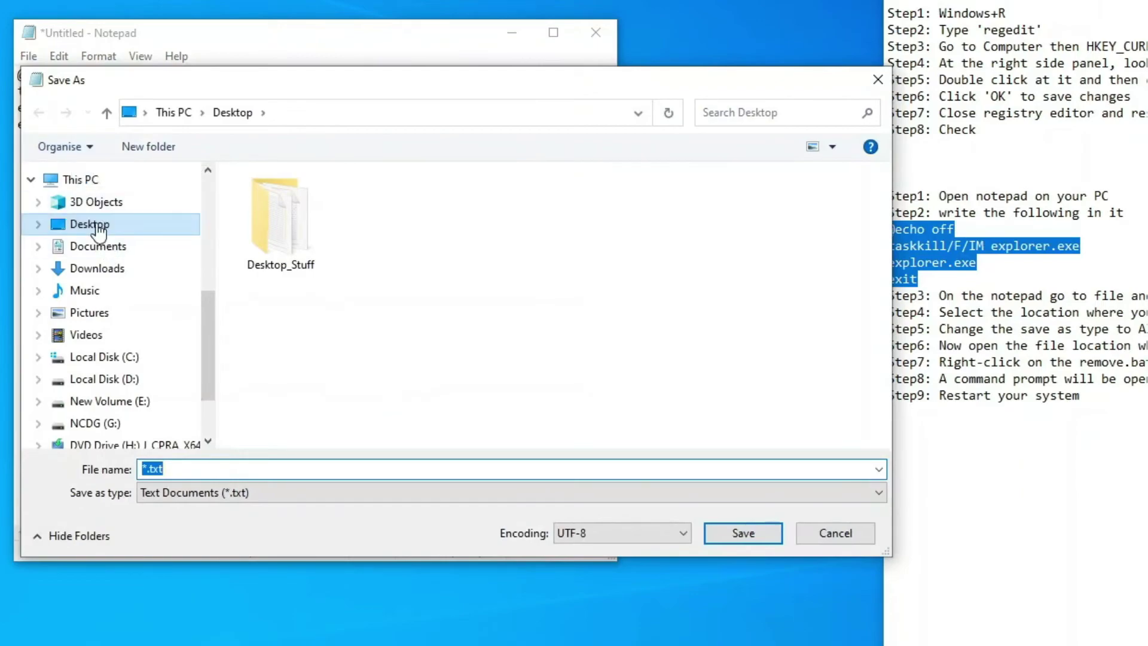
{"action": "left_click", "coordinate": [402, 493]}
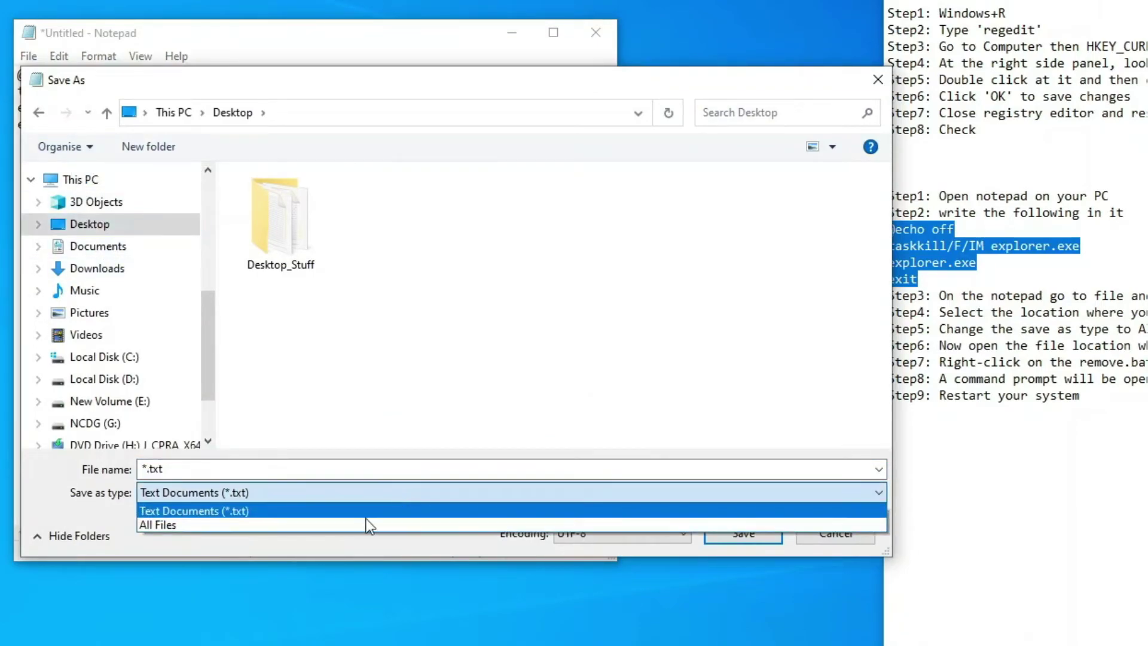
{"action": "left_click", "coordinate": [278, 525]}
{"action": "left_click", "coordinate": [220, 468]}
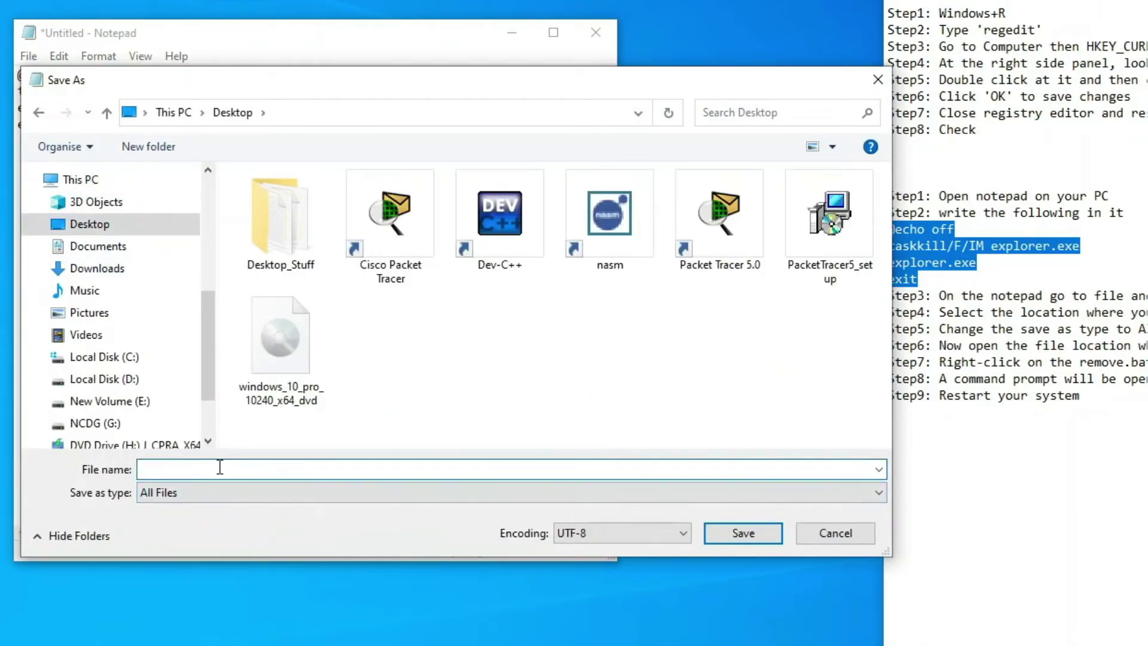
{"action": "type", "text": "remove"}
{"action": "type", "text": ".bat"}
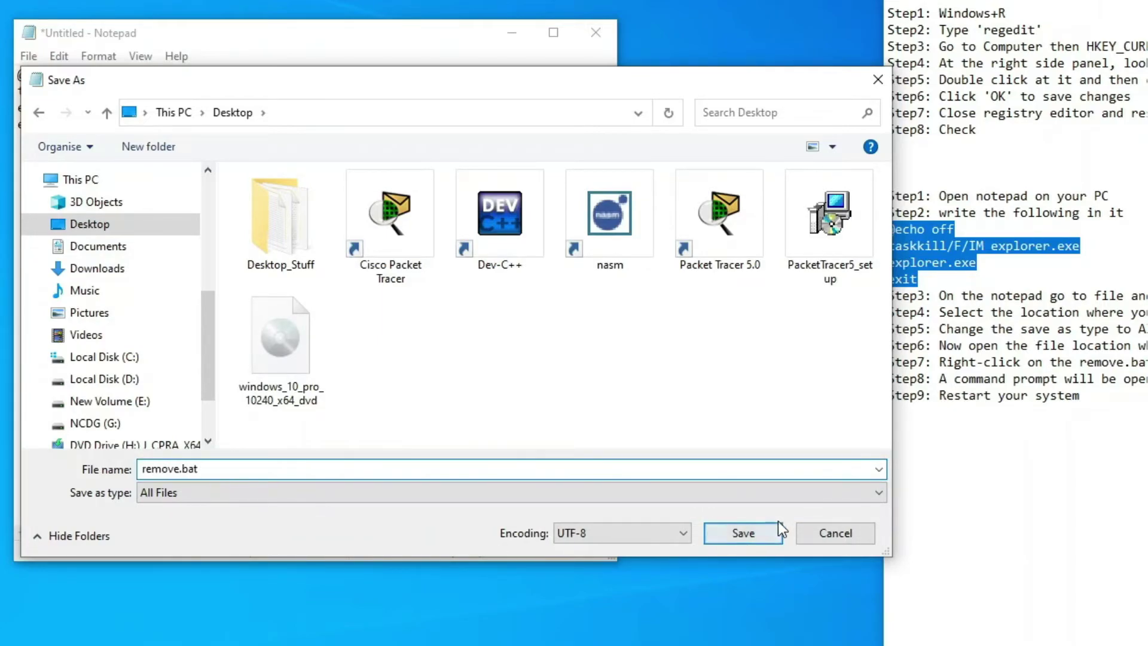
{"action": "left_click", "coordinate": [768, 527]}
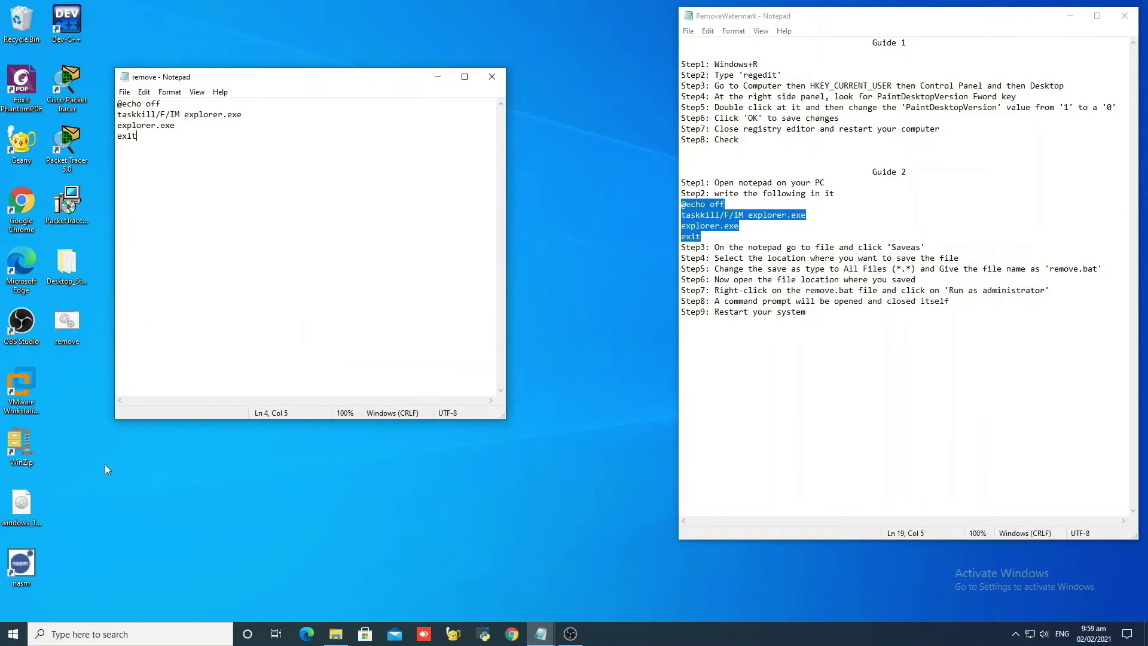
Step: Close Notepad, refresh the desktop and run remove.bat as administrator
{"action": "left_click", "coordinate": [494, 74]}
{"action": "right_click", "coordinate": [394, 146]}
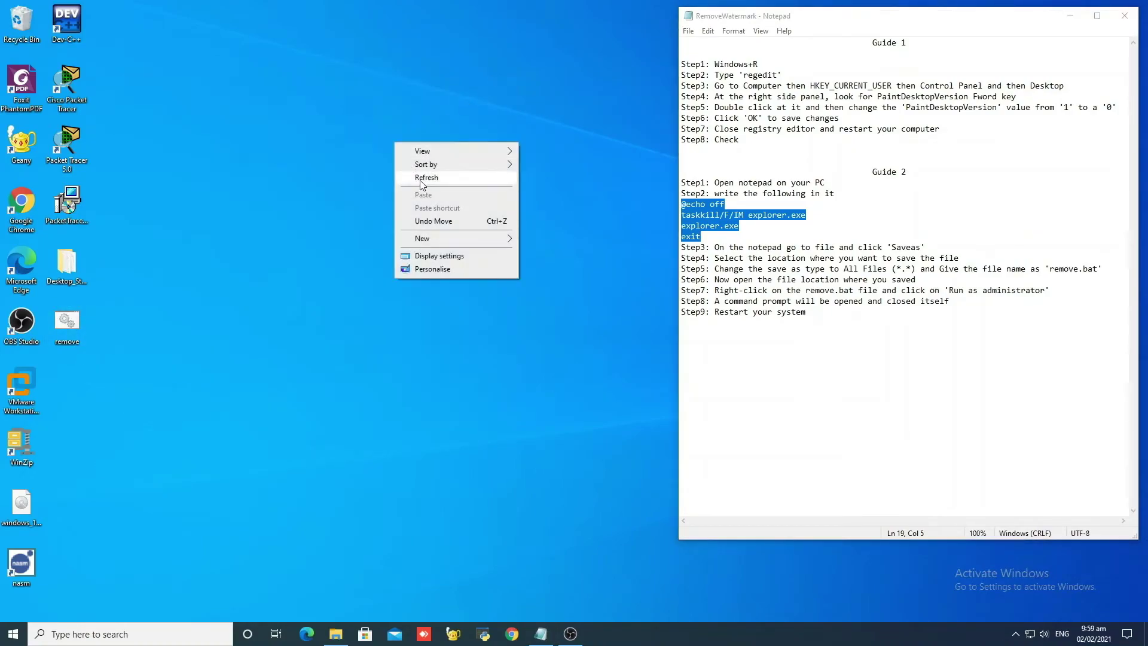
{"action": "left_click", "coordinate": [420, 183]}
{"action": "right_click", "coordinate": [63, 325]}
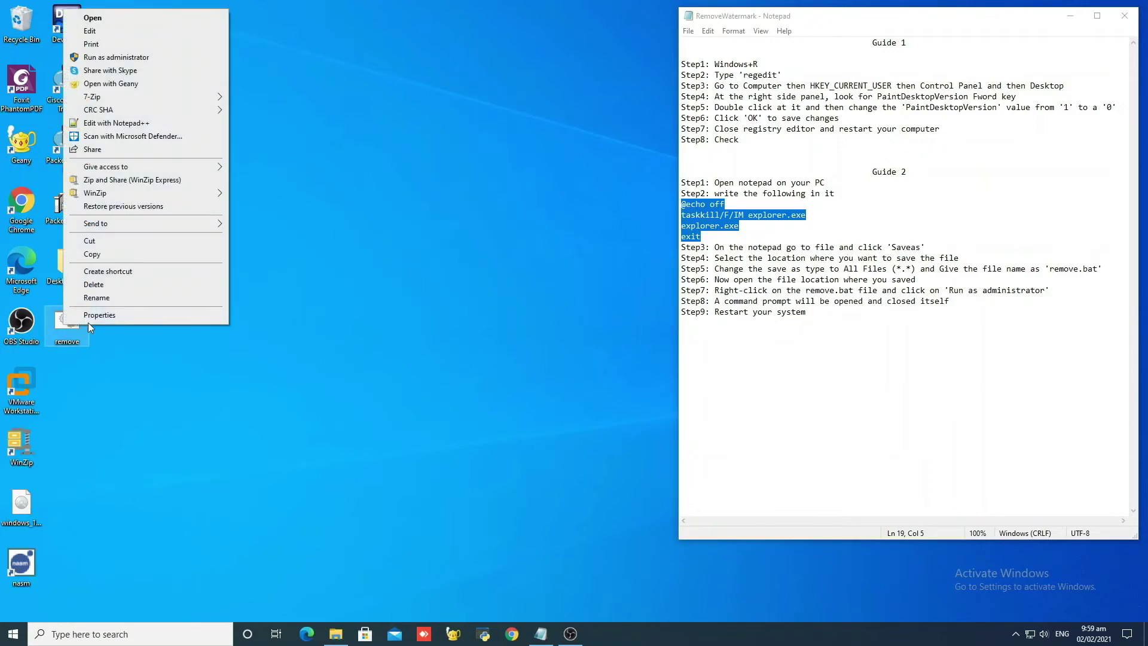
{"action": "left_click", "coordinate": [142, 58]}
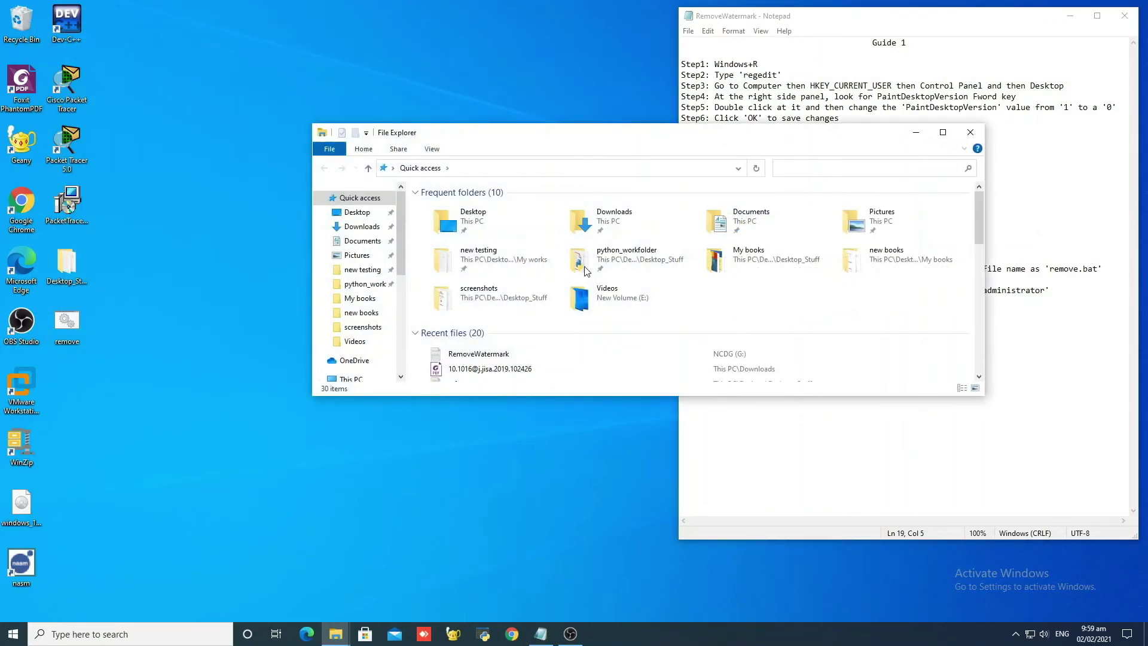
{"action": "left_click", "coordinate": [976, 134]}
Step: Refresh and restart the desktop, then confirm the Activate Windows watermark is gone
{"action": "right_click", "coordinate": [353, 162]}
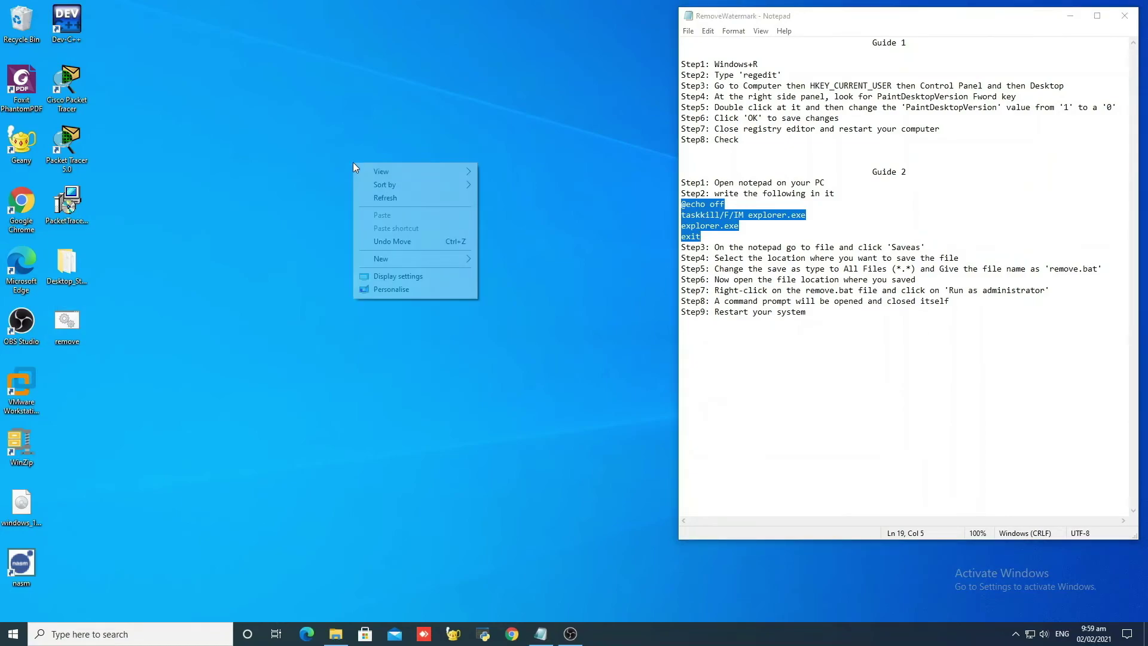
{"action": "left_click", "coordinate": [371, 198]}
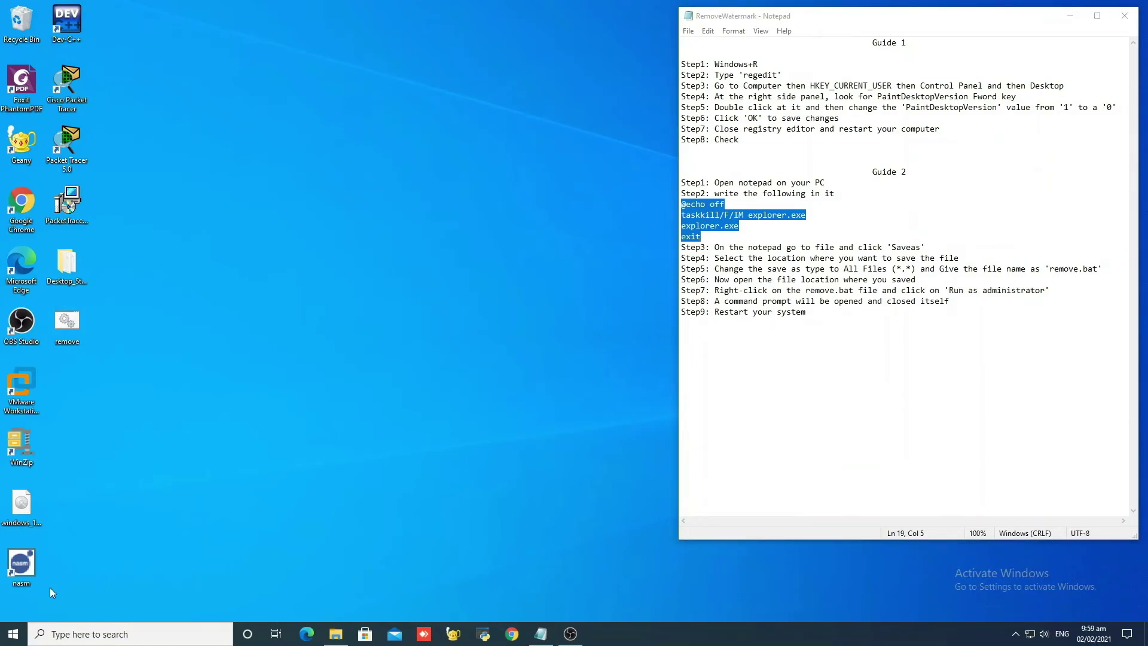
{"action": "left_click", "coordinate": [14, 633]}
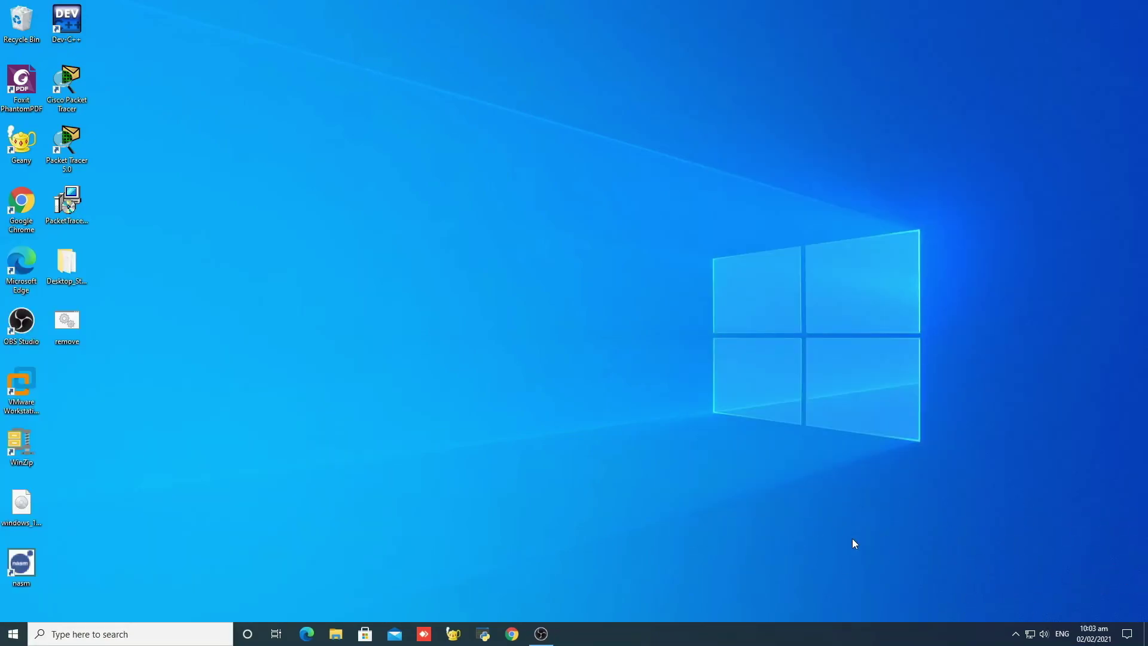
{"action": "right_click", "coordinate": [313, 118]}
{"action": "left_click", "coordinate": [340, 152]}
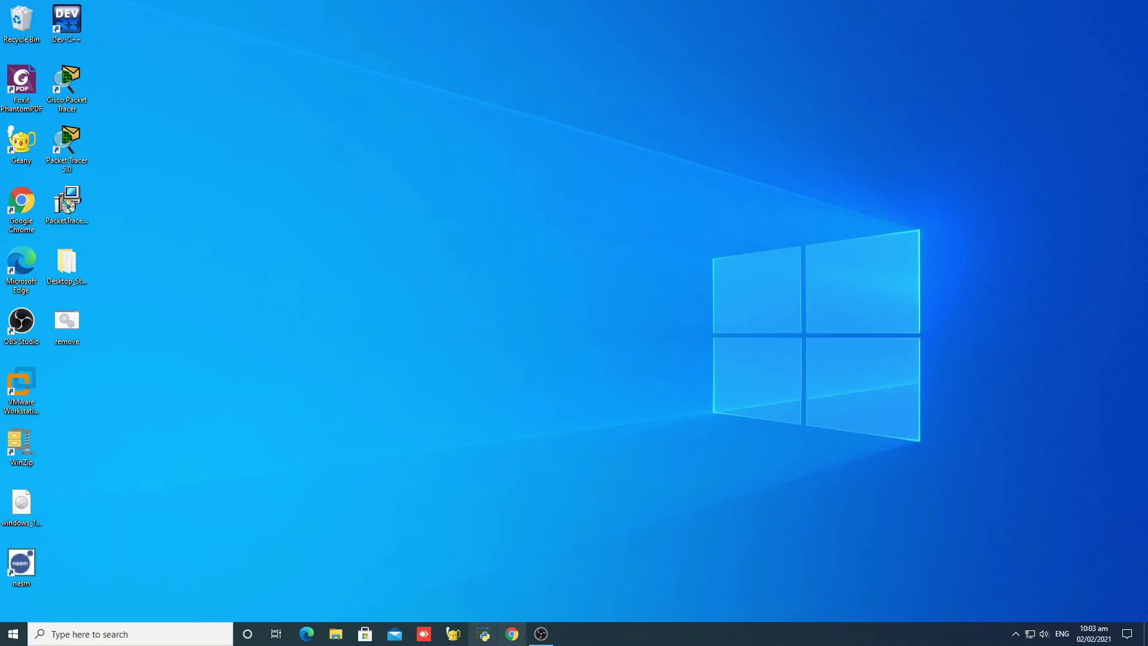